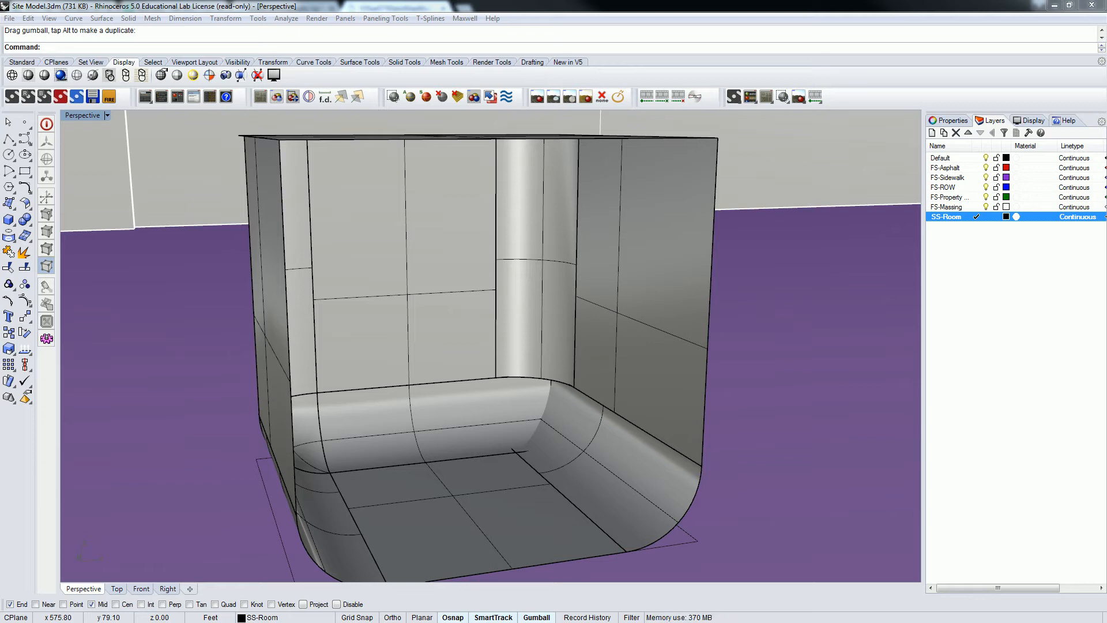
# - Extend the end edge of one curved floor strip outward so it runs past the other strip at the room's back corner
pyautogui.moveTo(523, 457); pyautogui.dragTo(552, 437, button='right')
pyautogui.scroll(5, 548, 476)
pyautogui.click(548, 454)
pyautogui.press('Escape')
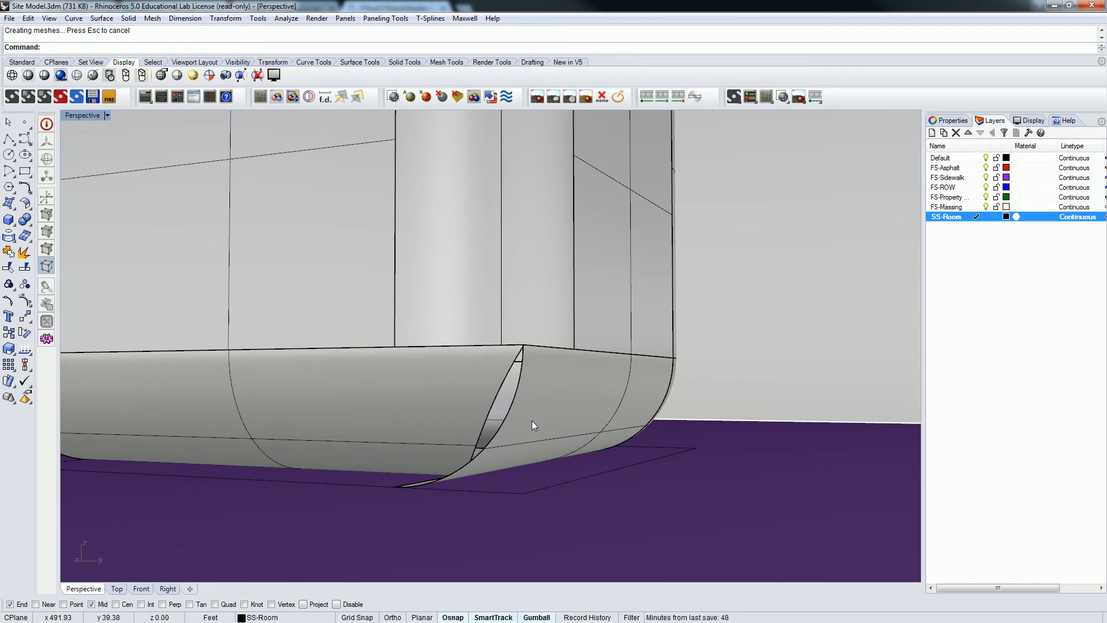
pyautogui.moveTo(430, 281); pyautogui.dragTo(466, 300, button='right')
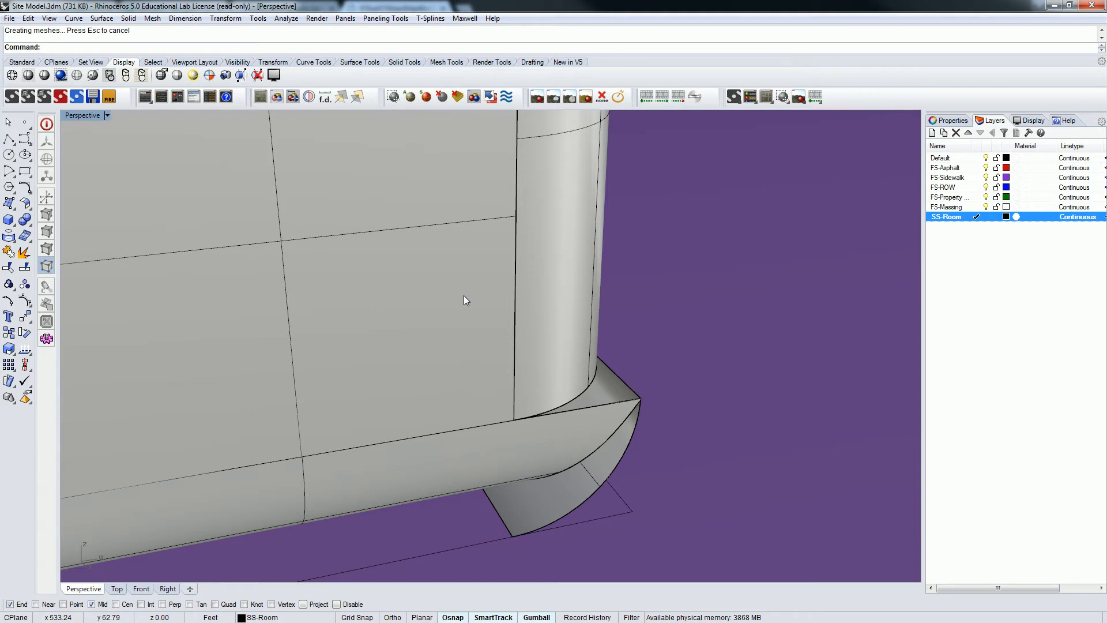
pyautogui.click(615, 432)
pyautogui.moveTo(662, 428); pyautogui.dragTo(601, 432, button='right')
pyautogui.moveTo(529, 454); pyautogui.dragTo(637, 471)
pyautogui.press('Escape')
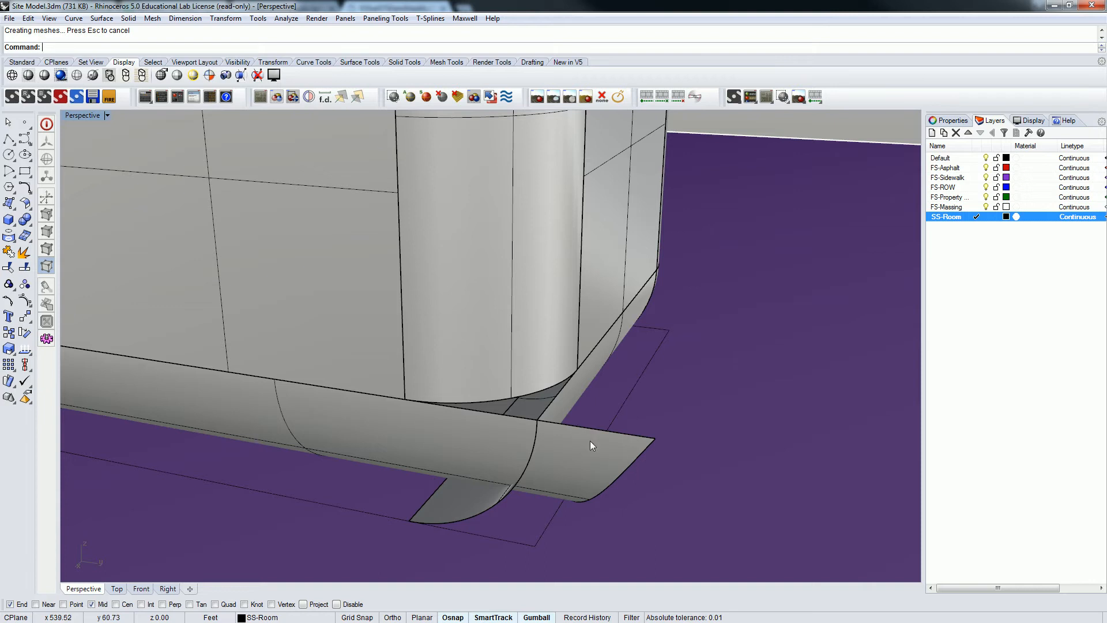
# - Pull the extended strip's end edge back toward the room's corner
pyautogui.click(629, 467)
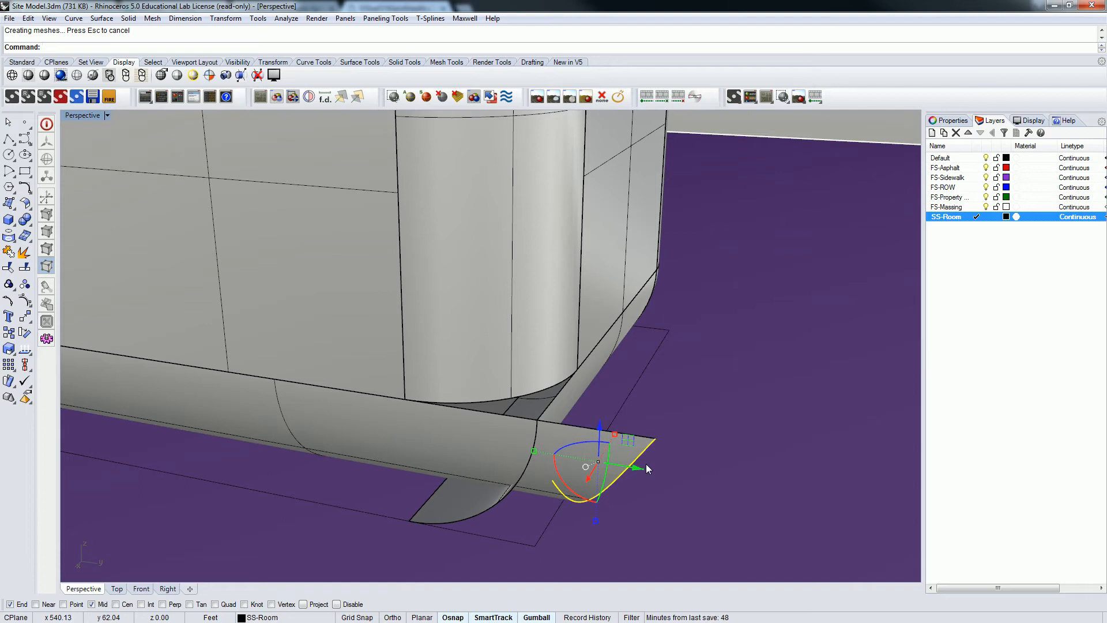
pyautogui.moveTo(645, 467); pyautogui.dragTo(619, 475)
pyautogui.moveTo(619, 475); pyautogui.dragTo(680, 418, button='right')
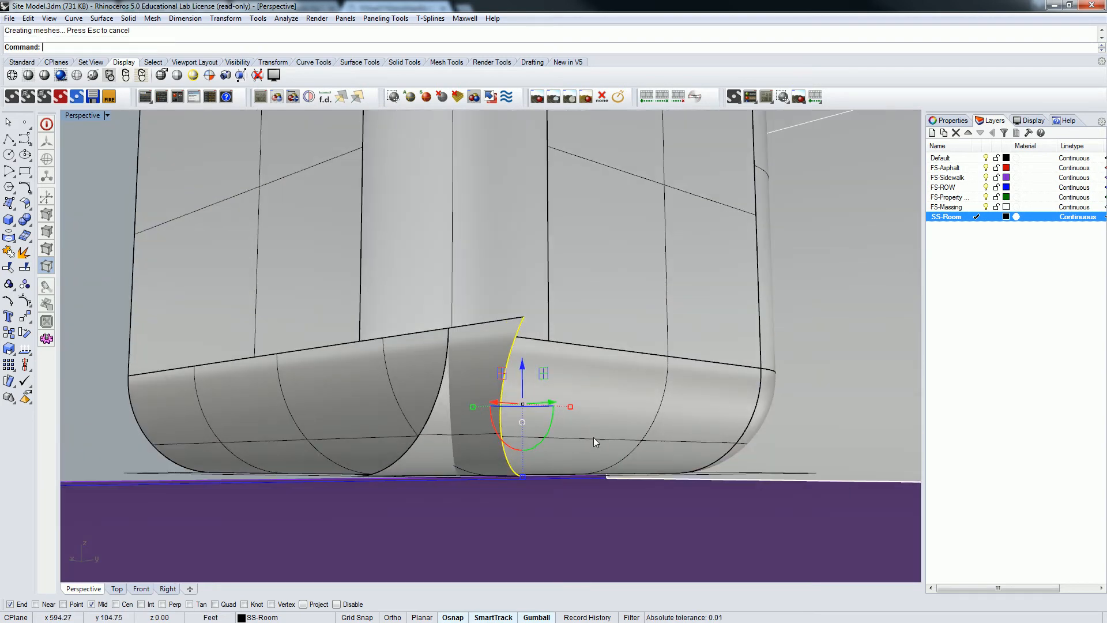
pyautogui.press('Escape')
# - Try to pull the edge between the floor and the side curved strip straight up, and undo it
pyautogui.moveTo(410, 304); pyautogui.dragTo(472, 367, button='right')
pyautogui.keyDown('shift'); pyautogui.moveTo(562, 459); pyautogui.dragTo(535, 385, button='right'); pyautogui.keyUp('shift')
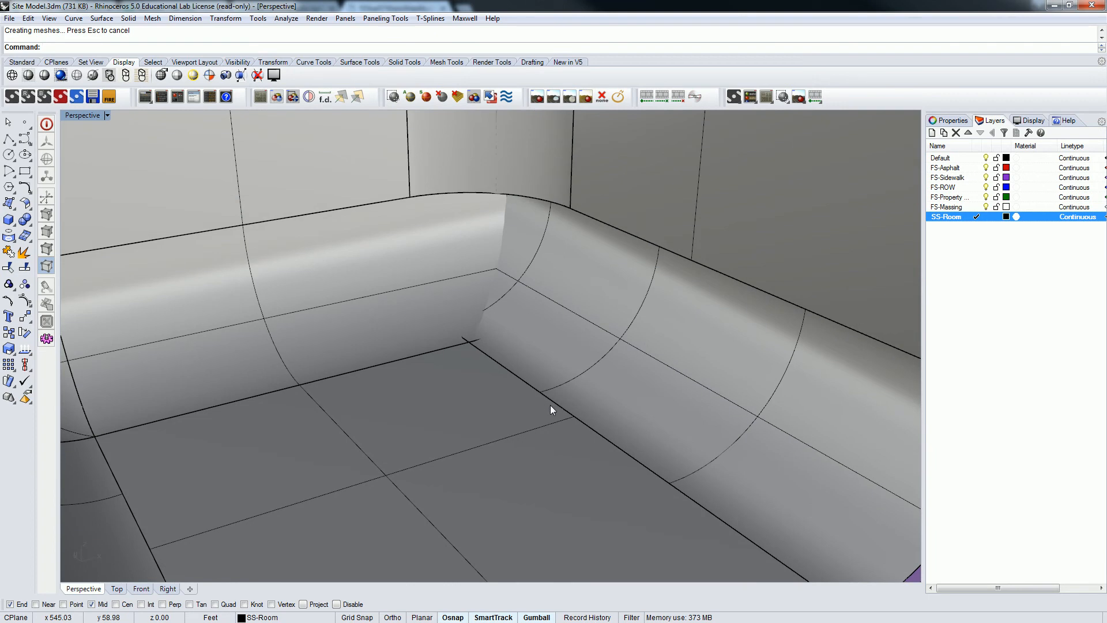
pyautogui.click(557, 404)
pyautogui.click(602, 435)
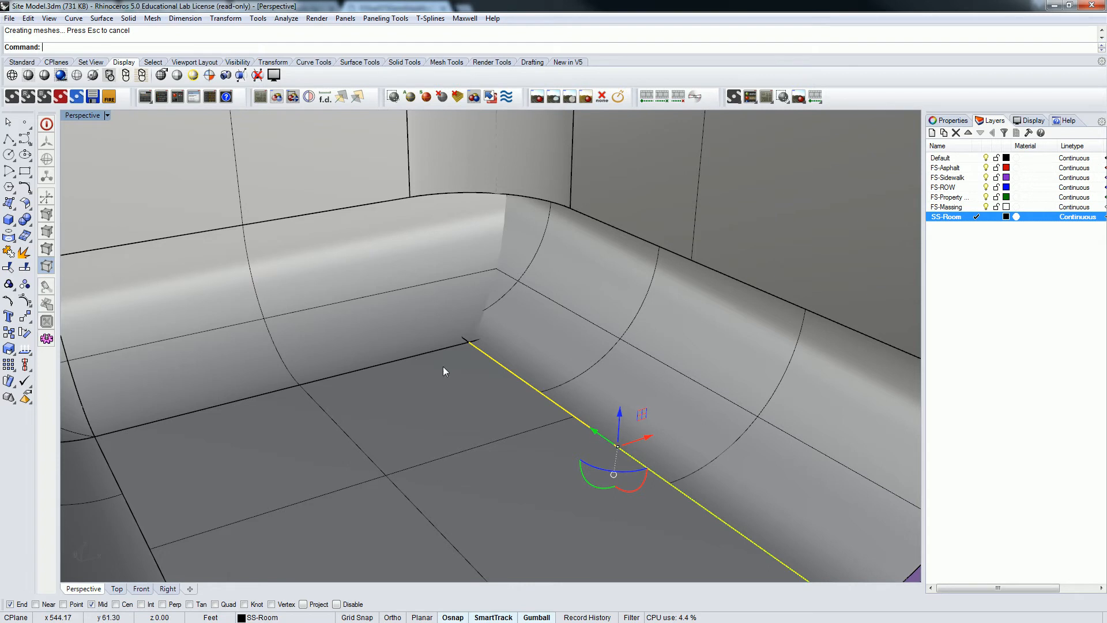
pyautogui.scroll(-5, 456, 366)
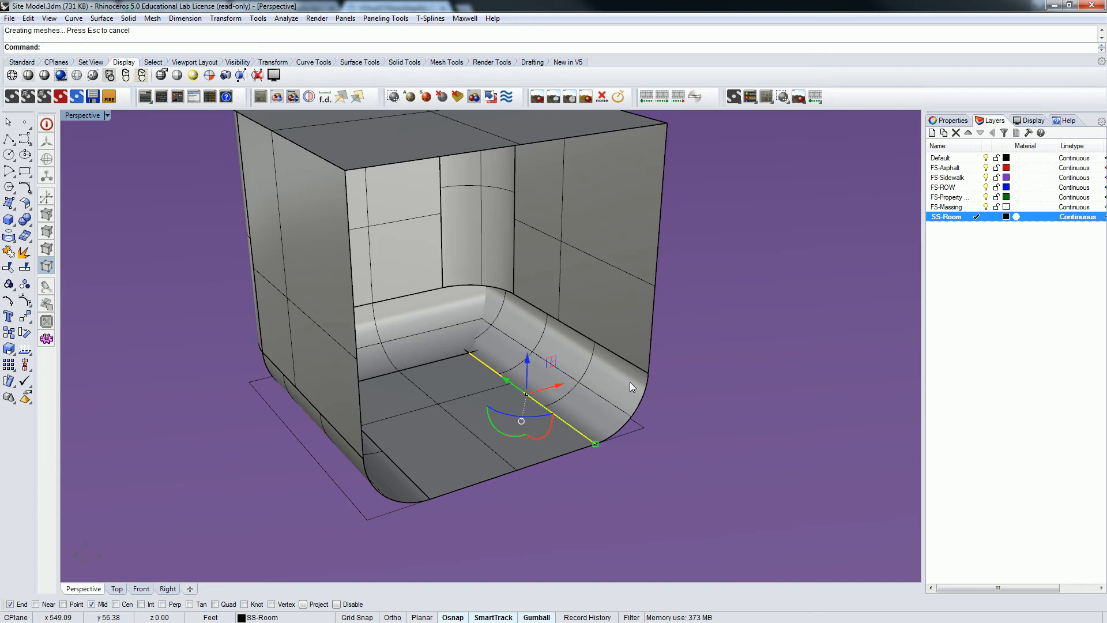
pyautogui.scroll(4, 549, 366)
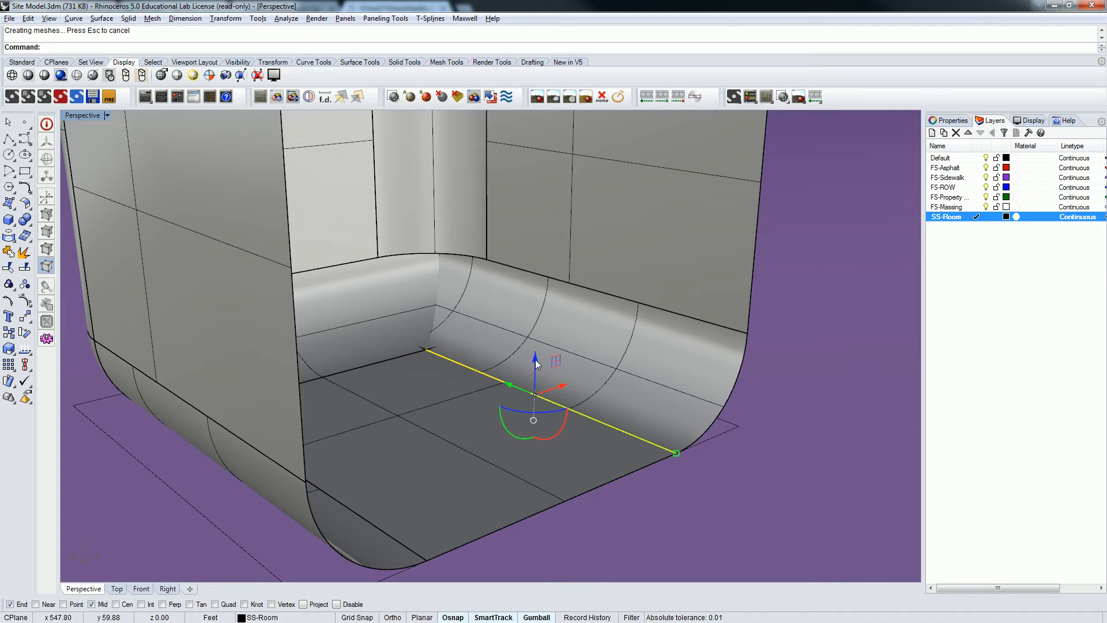
pyautogui.moveTo(535, 358); pyautogui.dragTo(551, 233)
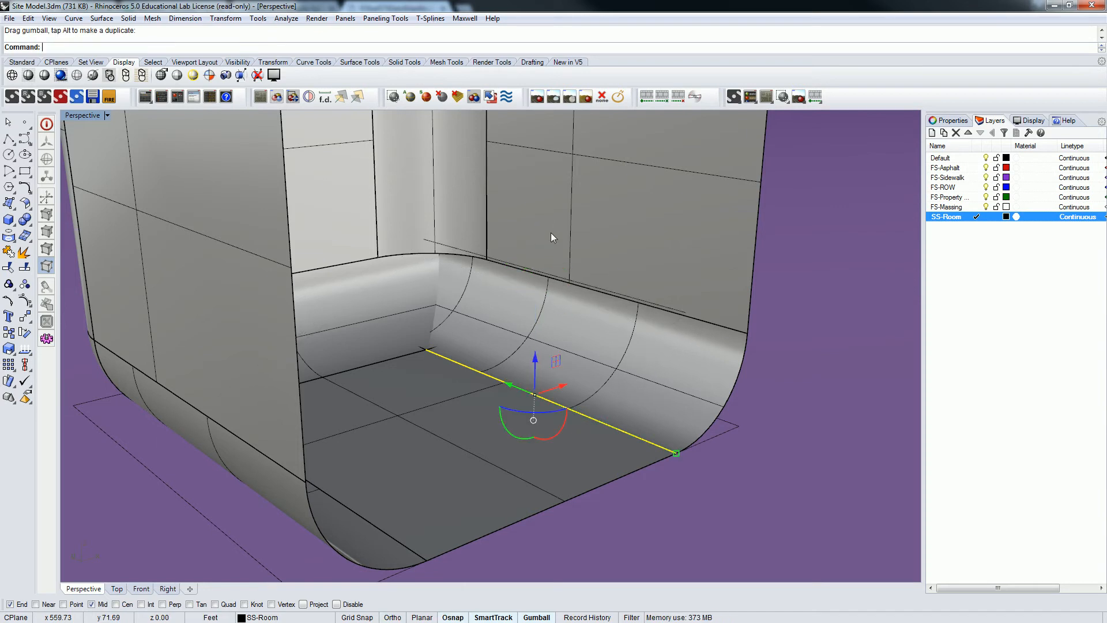
pyautogui.hotkey('ctrl', 'z')
# - Try to extrude the floor's side edge upward, undo it and clear the selection
pyautogui.press('alt')
pyautogui.keyDown('ctrl'); pyautogui.moveTo(536, 366); pyautogui.dragTo(538, 256); pyautogui.keyUp('ctrl')
pyautogui.hotkey('ctrl', 'z')
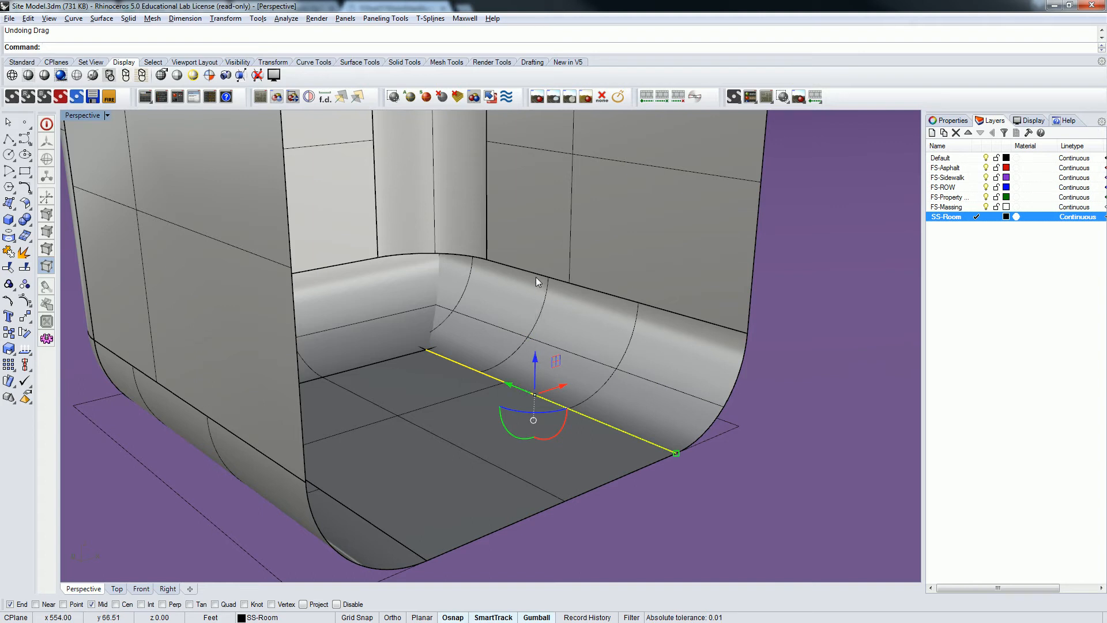
pyautogui.keyDown('shift'); pyautogui.click(533, 347); pyautogui.keyUp('shift')
pyautogui.press('Escape')
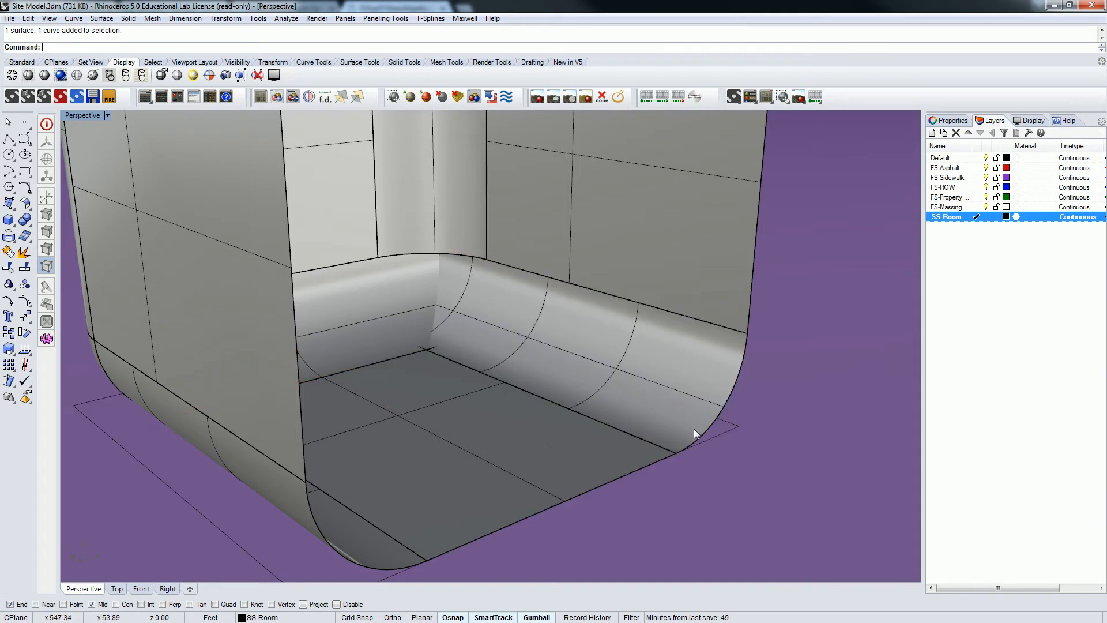
# - Extrude the edge between the floor and the side curved strip straight up into a vertical surface
pyautogui.click(643, 436)
pyautogui.click(685, 459)
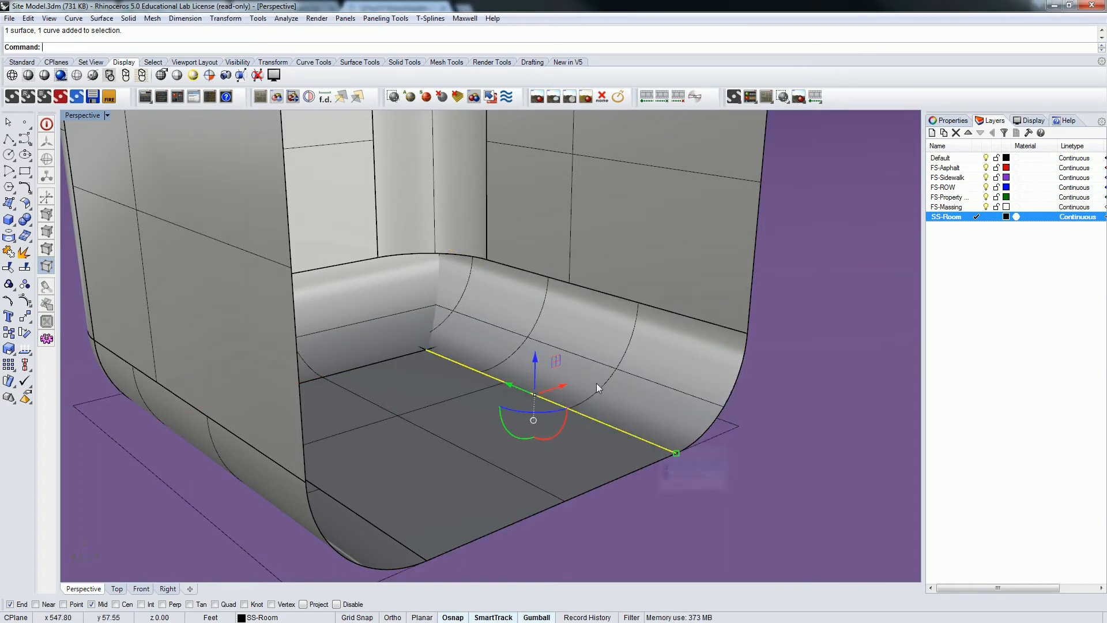
pyautogui.moveTo(538, 366); pyautogui.dragTo(553, 236)
pyautogui.hotkey('ctrl', 'z')
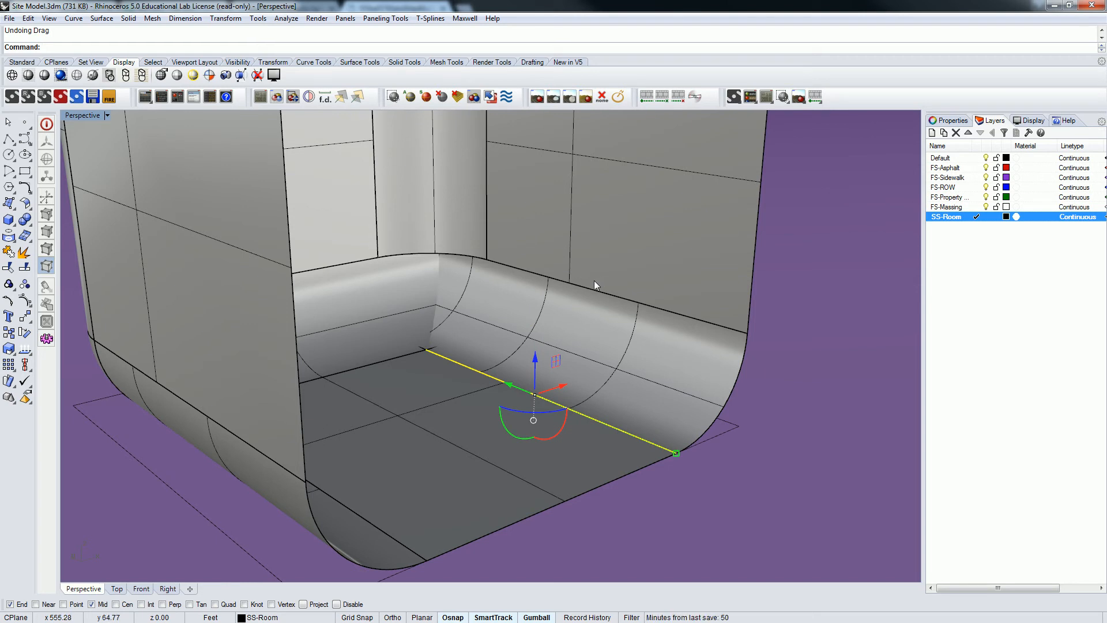
pyautogui.press('alt')
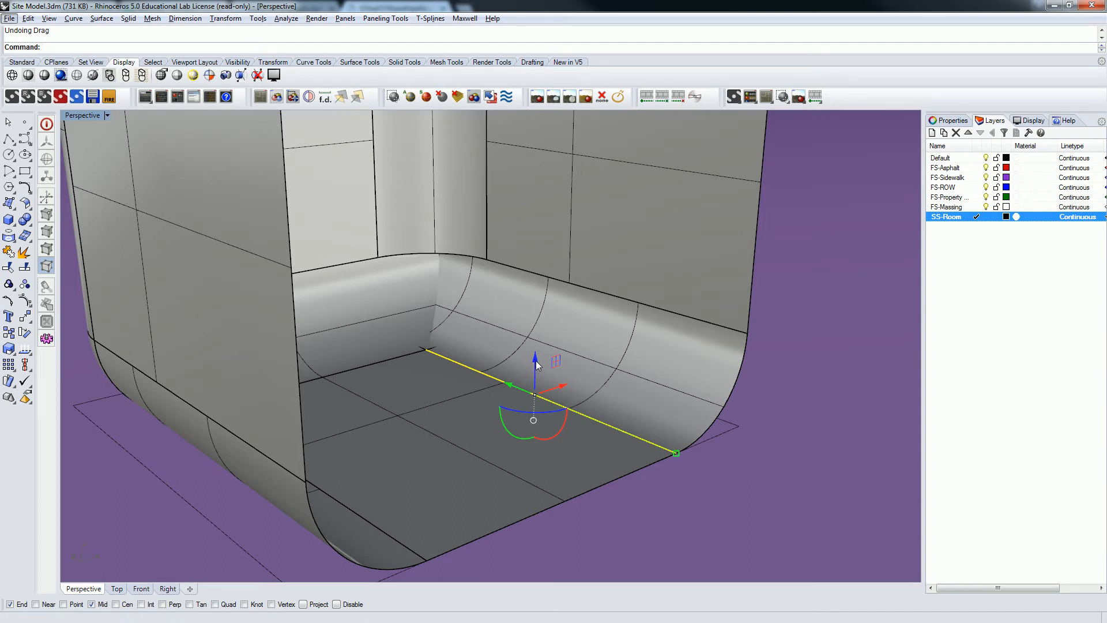
pyautogui.moveTo(535, 361); pyautogui.dragTo(548, 213)
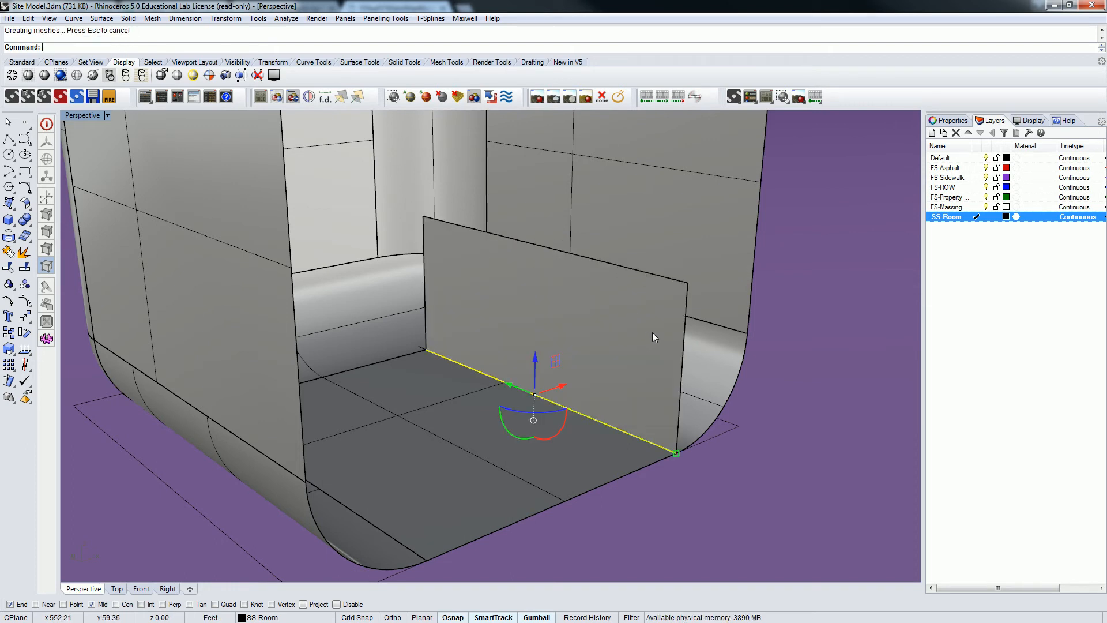
pyautogui.press('Escape')
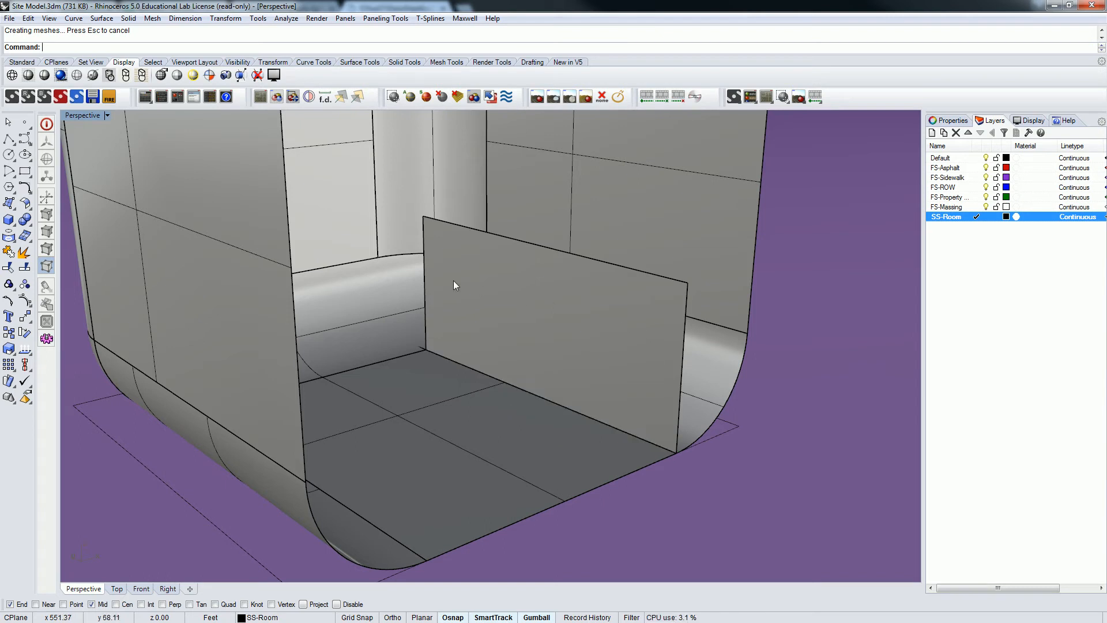
# - Stretch the vertical surface's back edge outward so it cuts completely through the back curved strip
pyautogui.keyDown('ctrl'); pyautogui.keyDown('shift'); pyautogui.click(424, 275); pyautogui.keyUp('shift'); pyautogui.keyUp('ctrl')
pyautogui.moveTo(367, 274); pyautogui.dragTo(519, 294, button='right')
pyautogui.moveTo(434, 319); pyautogui.dragTo(348, 324)
pyautogui.moveTo(348, 324); pyautogui.dragTo(527, 308, button='right')
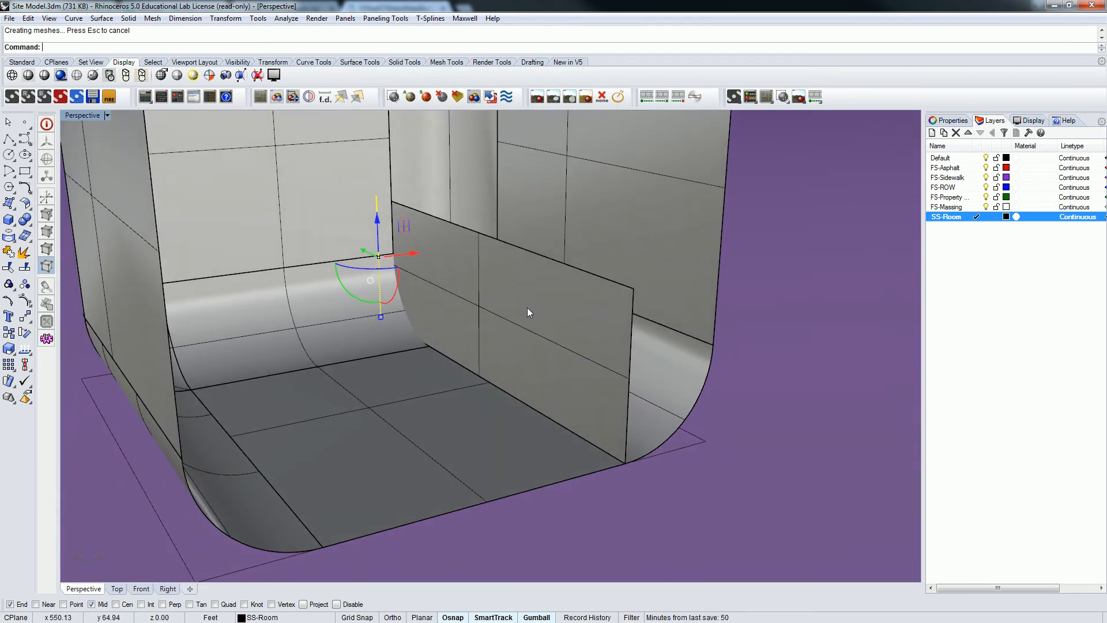
pyautogui.press('Escape')
# - Extrude the edge between the floor and the back curved strip upward into a second vertical surface
pyautogui.click(394, 356)
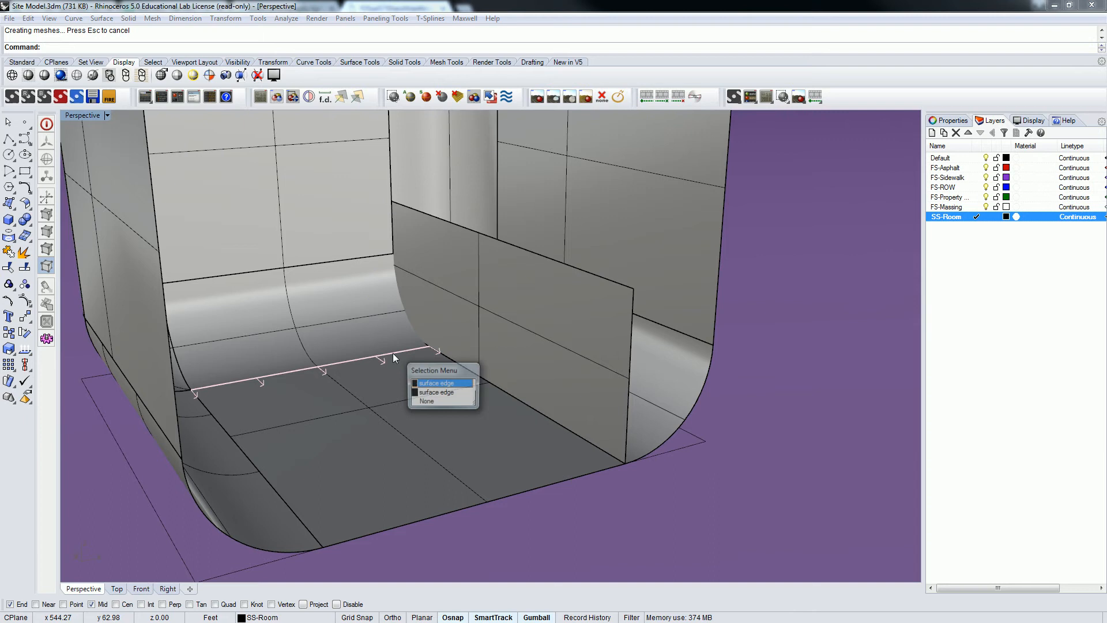
pyautogui.click(436, 383)
pyautogui.moveTo(315, 330); pyautogui.dragTo(312, 204)
pyautogui.press('Escape')
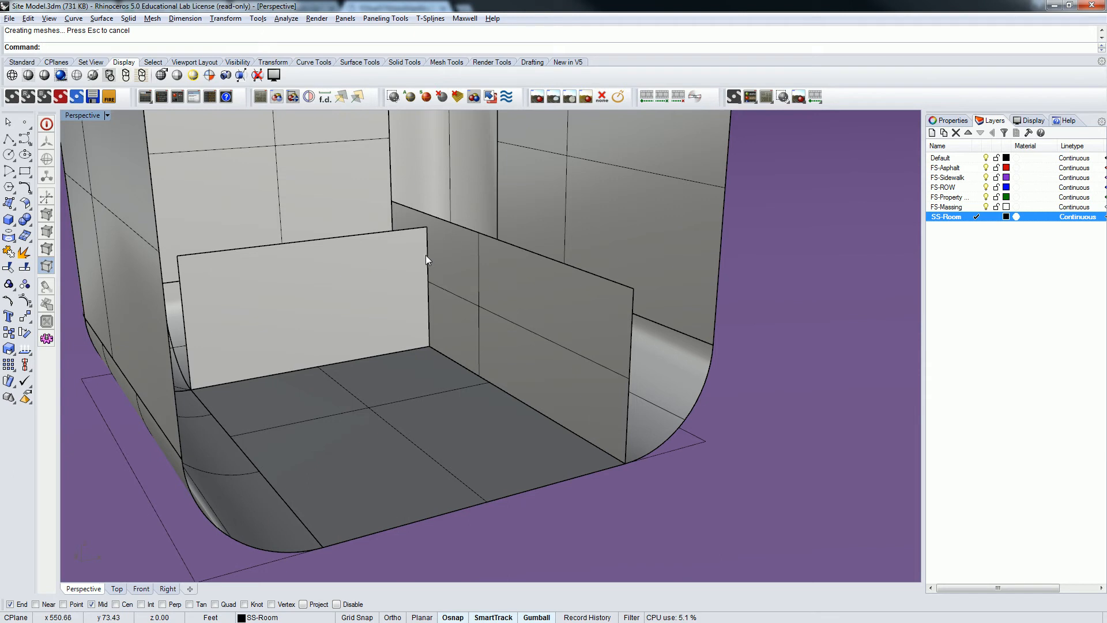
# - Stretch the second vertical surface's corner-side edge outward so it passes completely through the side curved strip
pyautogui.click(427, 255)
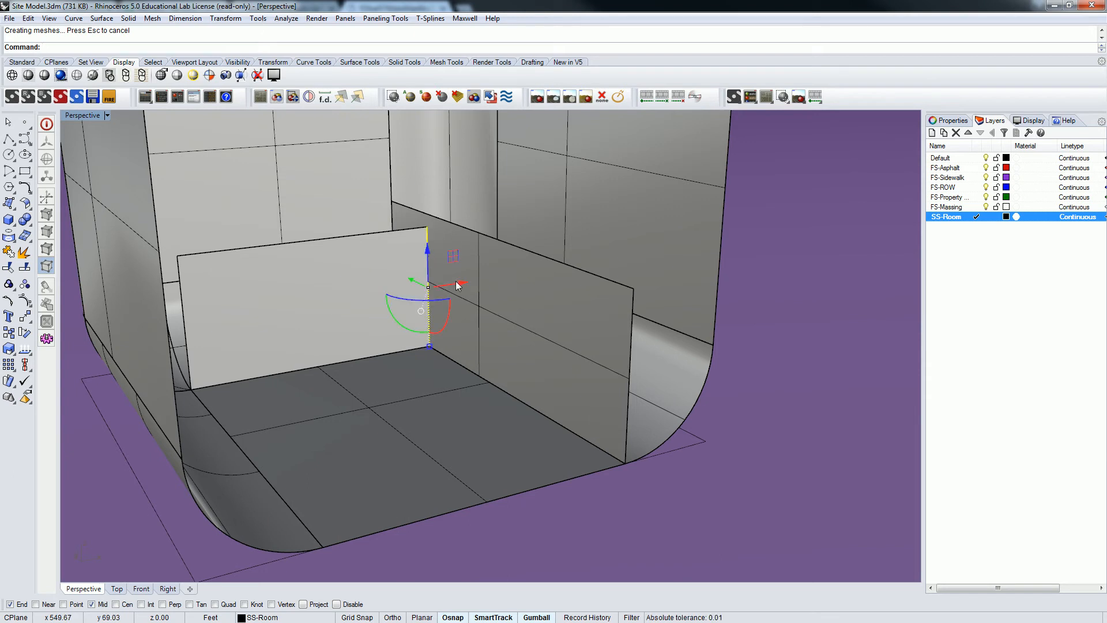
pyautogui.moveTo(463, 287); pyautogui.dragTo(606, 275)
pyautogui.moveTo(832, 310); pyautogui.dragTo(499, 348, button='right')
pyautogui.press('Escape')
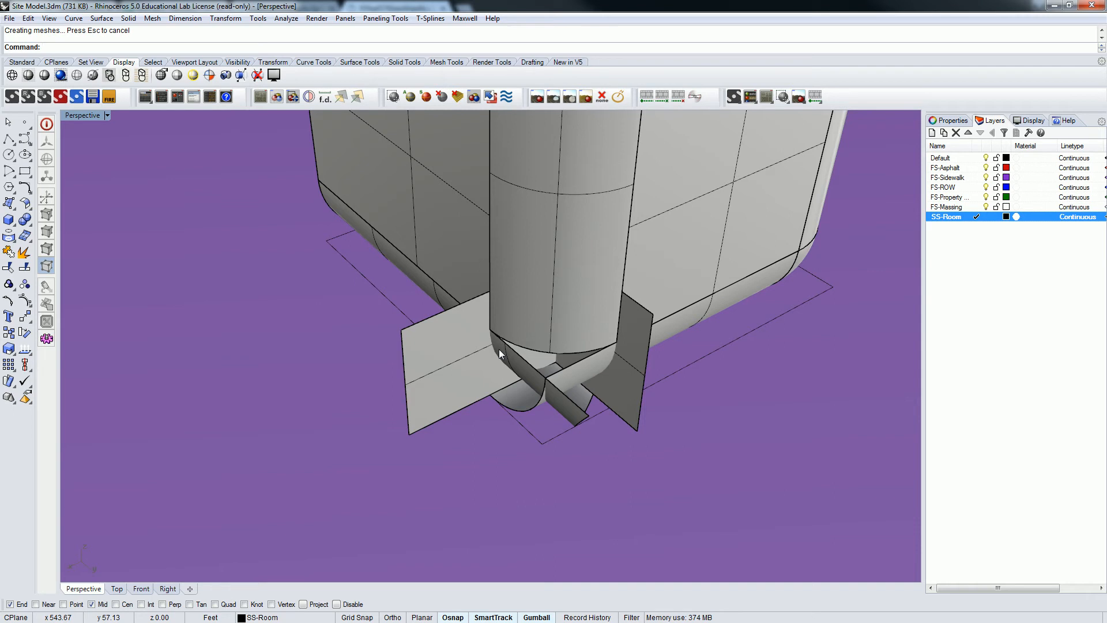
# - Trim the overlapping ends of both curved floor strips at the corner, using the two vertical surfaces as cutting objects
pyautogui.write('trim')
pyautogui.press('Return')
pyautogui.click(467, 388)
pyautogui.click(624, 398)
pyautogui.press('Return')
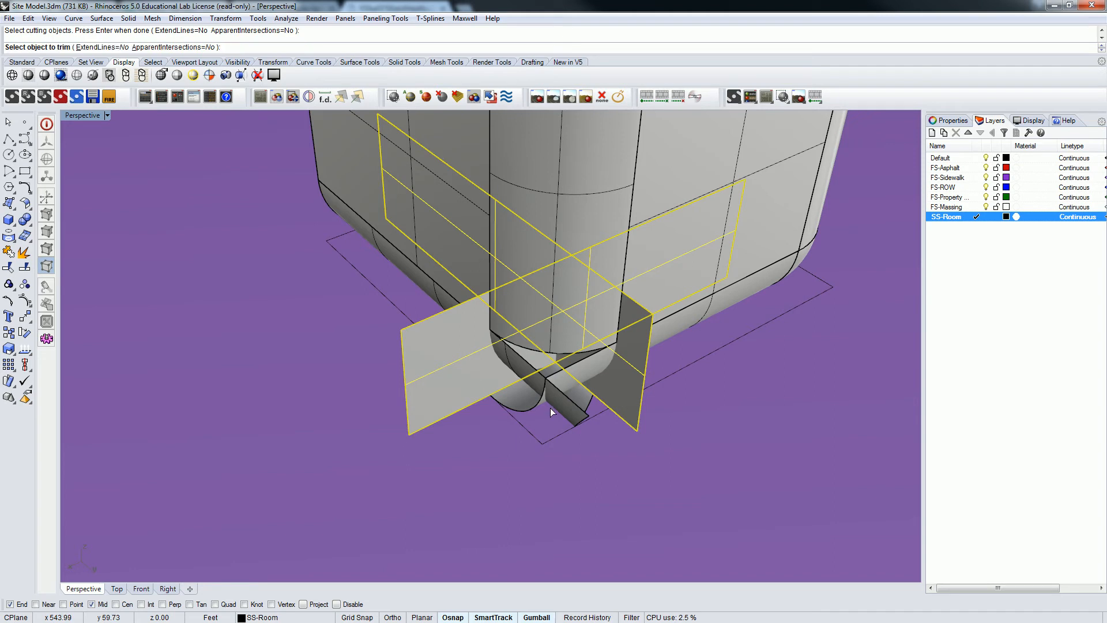
pyautogui.click(558, 395)
pyautogui.moveTo(546, 394); pyautogui.dragTo(598, 375, button='right')
pyautogui.press('Return')
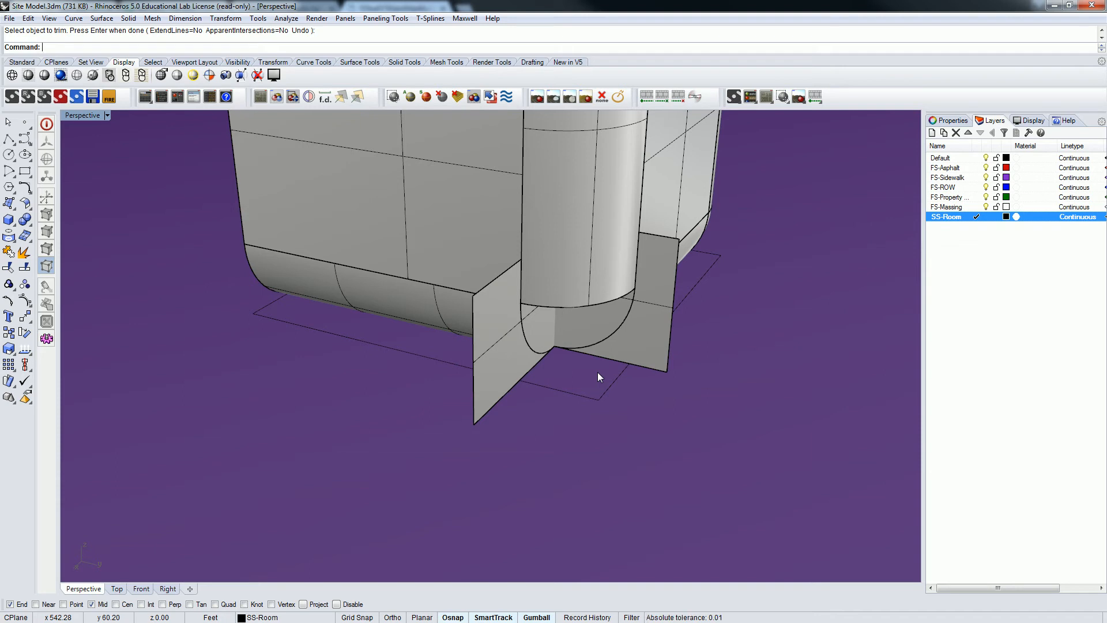
# - Draw a straight line on the open ground beside the room
pyautogui.scroll(-4, 388, 128)
pyautogui.moveTo(388, 128); pyautogui.dragTo(398, 260, button='right')
pyautogui.scroll(-3, 650, 251)
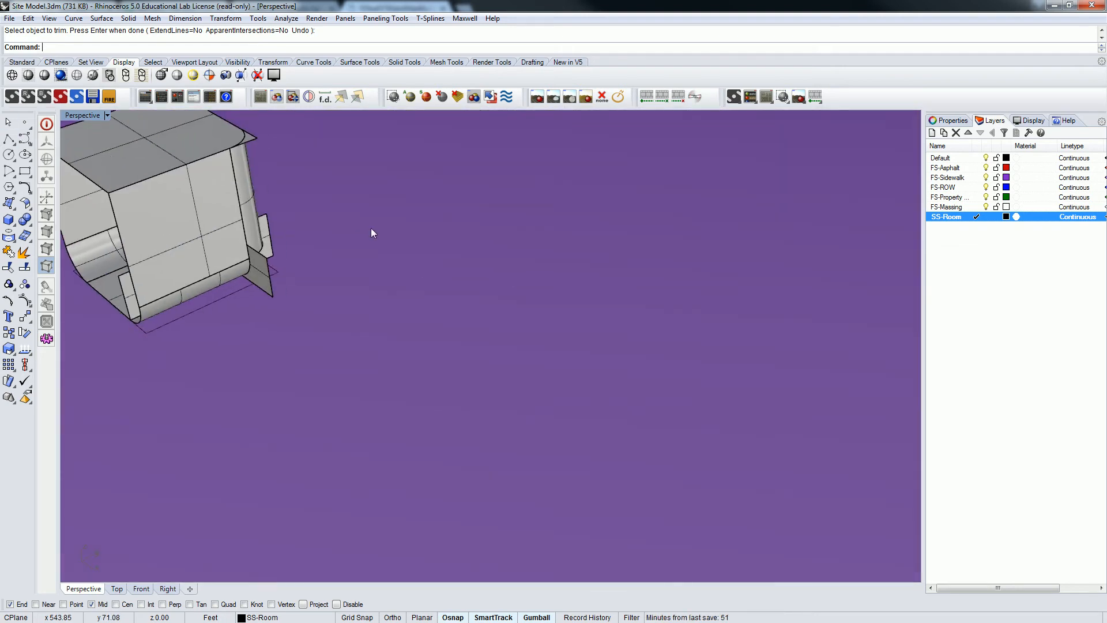
pyautogui.write('line')
pyautogui.press('Return')
pyautogui.click(472, 430)
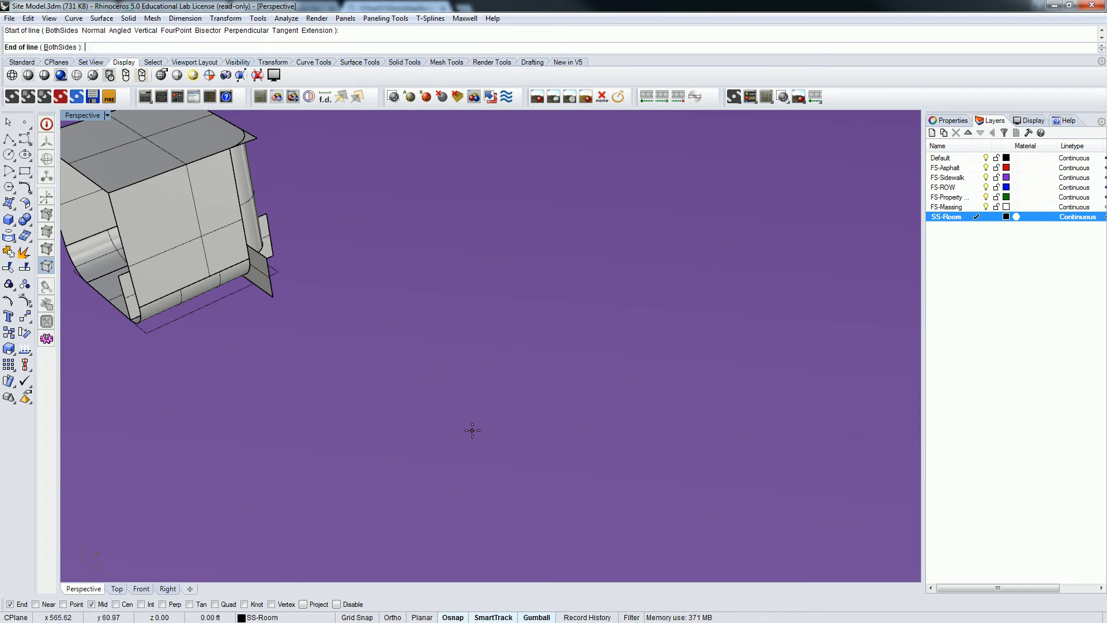
pyautogui.press('Escape')
pyautogui.moveTo(652, 301); pyautogui.dragTo(662, 271, button='right')
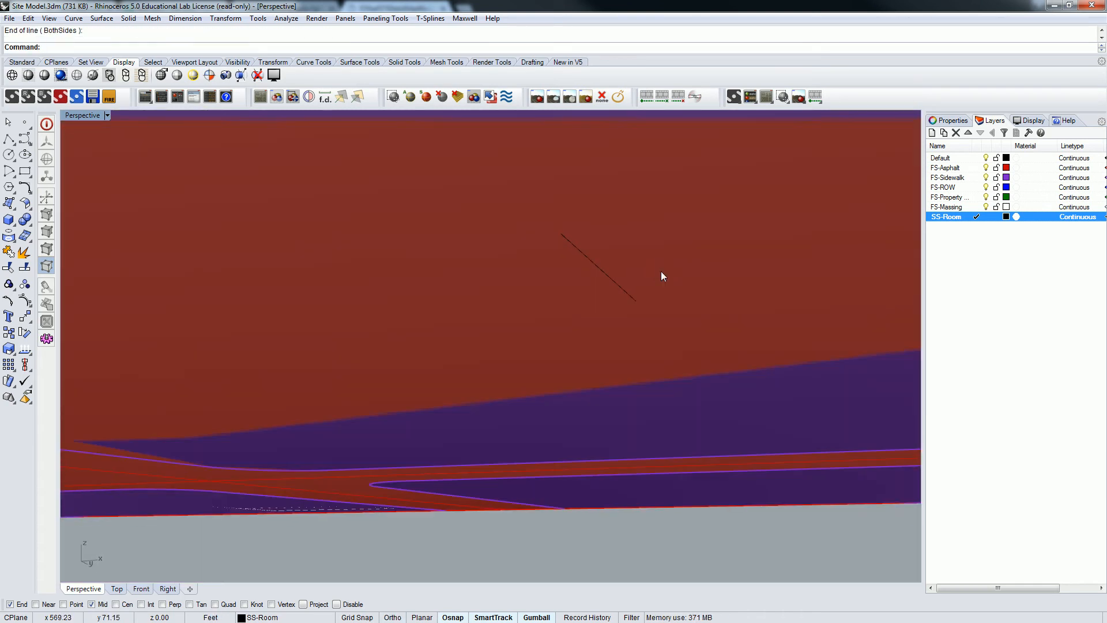
# - Extrude the new ground line upward into a vertical surface
pyautogui.click(606, 268)
pyautogui.moveTo(621, 219); pyautogui.dragTo(605, 308, button='right')
pyautogui.moveTo(605, 308); pyautogui.dragTo(605, 292)
pyautogui.click(647, 363)
pyautogui.moveTo(647, 369); pyautogui.dragTo(611, 342, button='right')
pyautogui.click(597, 296)
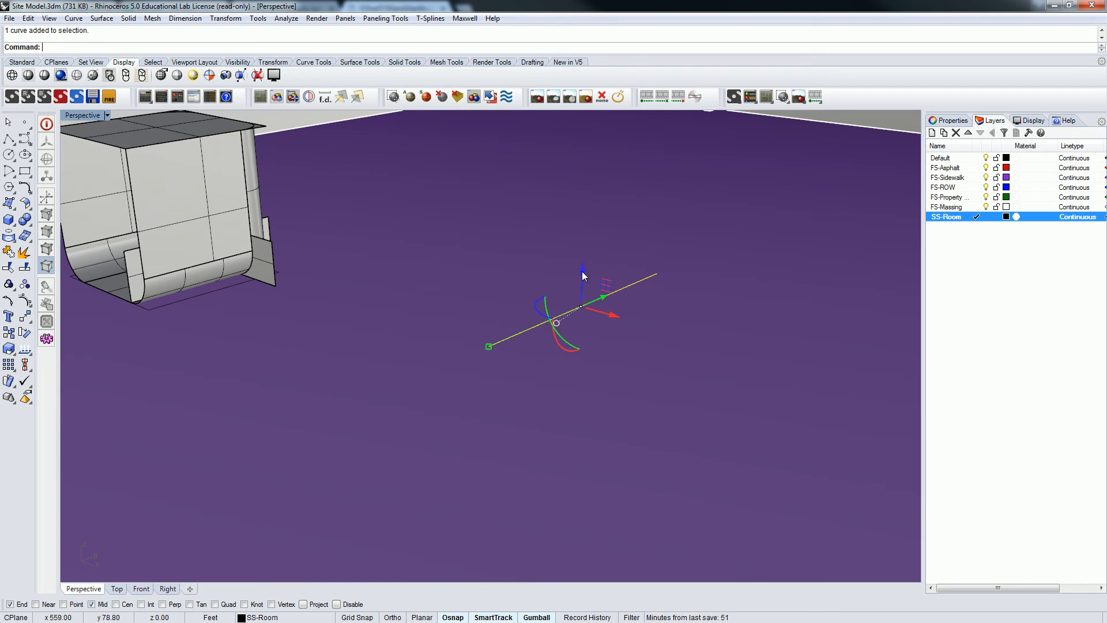
pyautogui.keyDown('ctrl'); pyautogui.moveTo(582, 271); pyautogui.dragTo(586, 150); pyautogui.keyUp('ctrl')
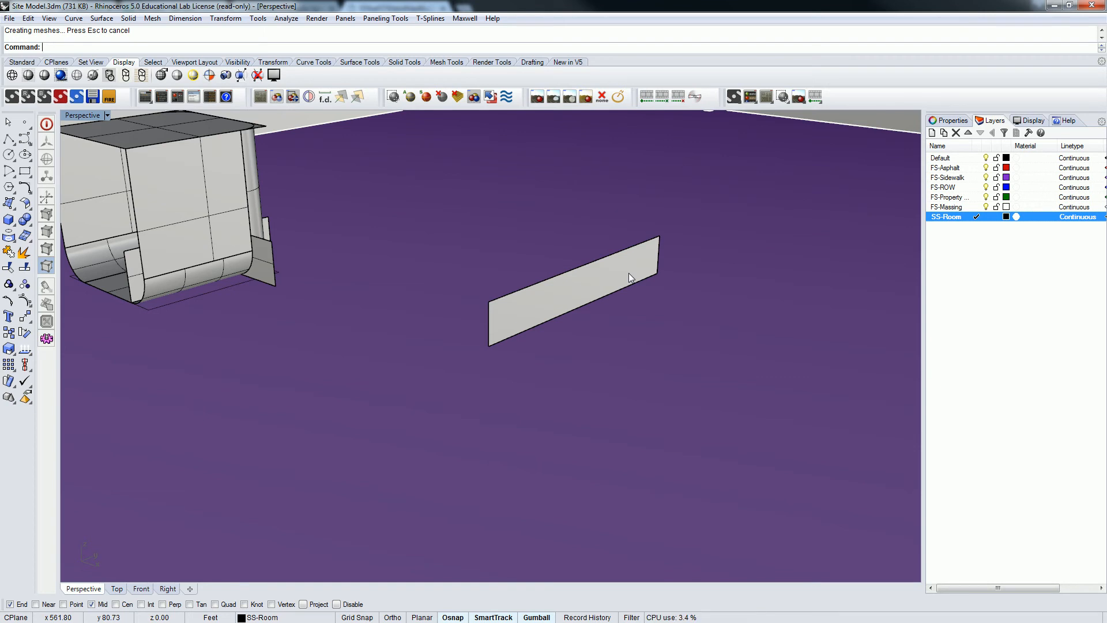
# - Move the top edge of the freestanding surface sideways so the surface slants
pyautogui.click(628, 272)
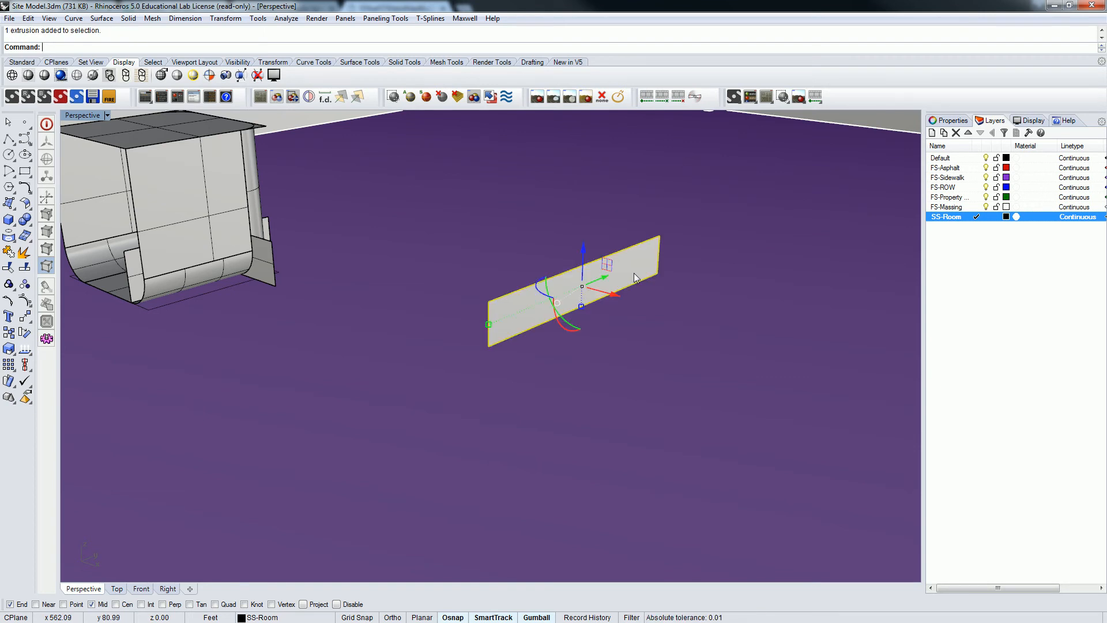
pyautogui.press('Escape')
pyautogui.click(620, 254)
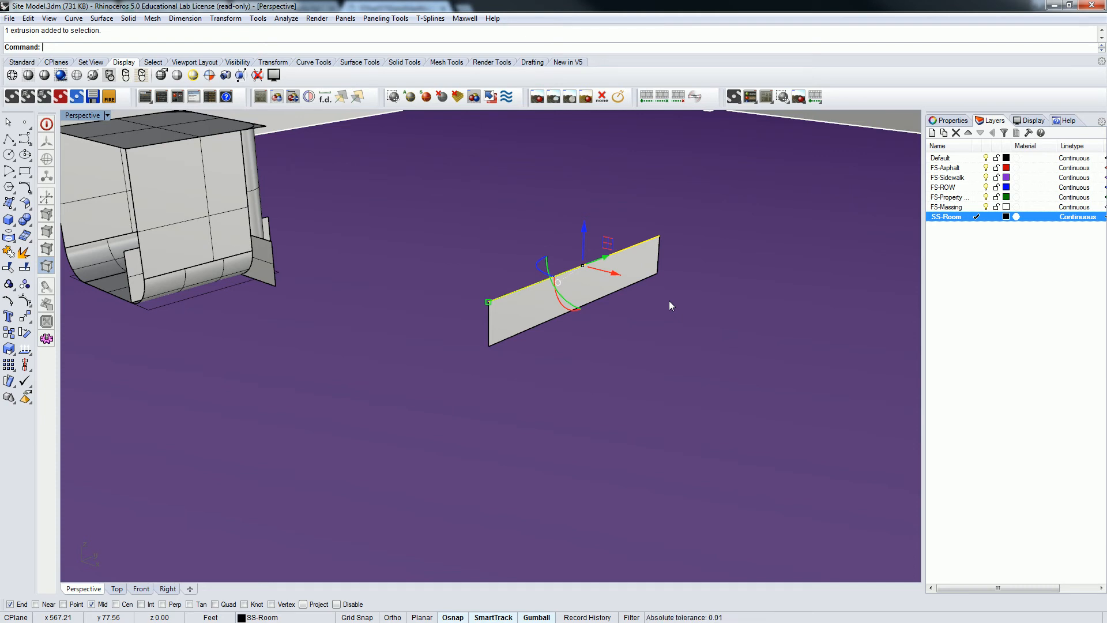
pyautogui.moveTo(611, 273); pyautogui.dragTo(701, 305)
pyautogui.moveTo(695, 344)
pyautogui.mouseDown(button='right')
pyautogui.moveTo(781, 306)
pyautogui.moveTo(700, 302)
pyautogui.moveTo(706, 329)
pyautogui.mouseUp(button='right')
pyautogui.moveTo(706, 328); pyautogui.dragTo(648, 313)
# - Delete the two vertical cutting surfaces from the room's corner
pyautogui.moveTo(714, 327); pyautogui.dragTo(467, 301, button='right')
pyautogui.click(482, 300)
pyautogui.press('Delete')
pyautogui.click(446, 286)
pyautogui.press('Delete')
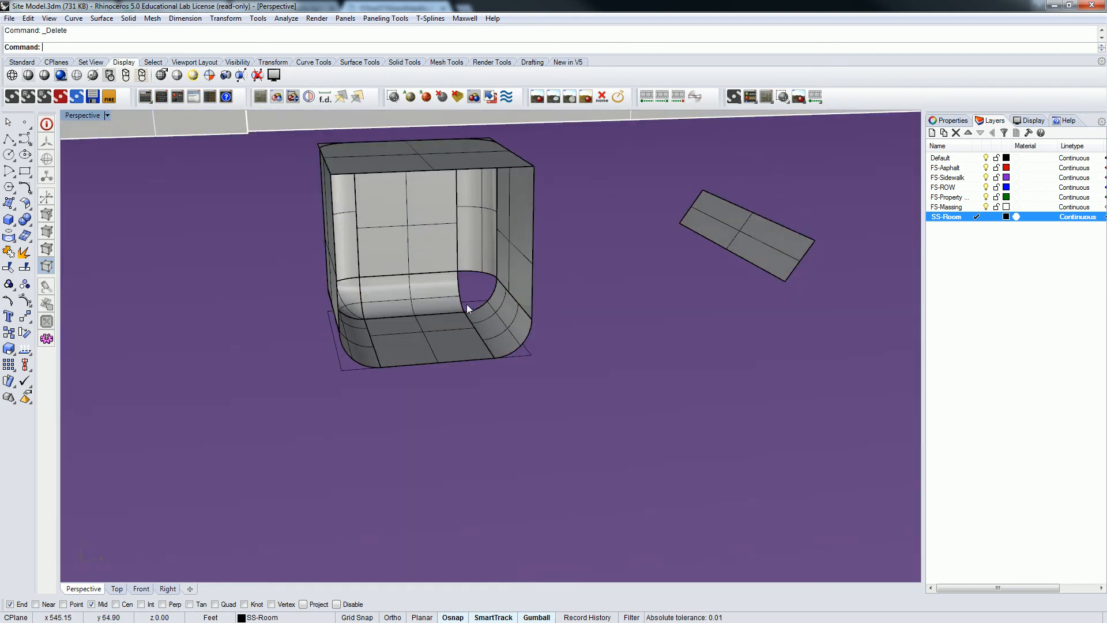
# - Inspect the open corner between the trimmed curved floor strips from inside and outside the room
pyautogui.scroll(8, 468, 303)
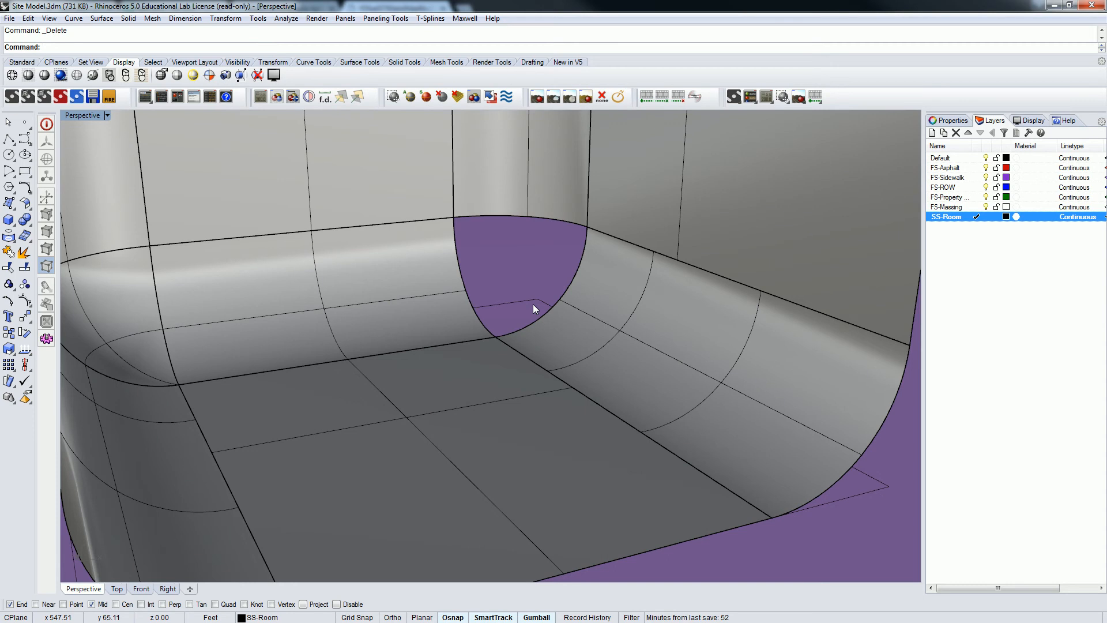
pyautogui.scroll(-5, 533, 304)
pyautogui.moveTo(535, 288); pyautogui.dragTo(569, 326, button='right')
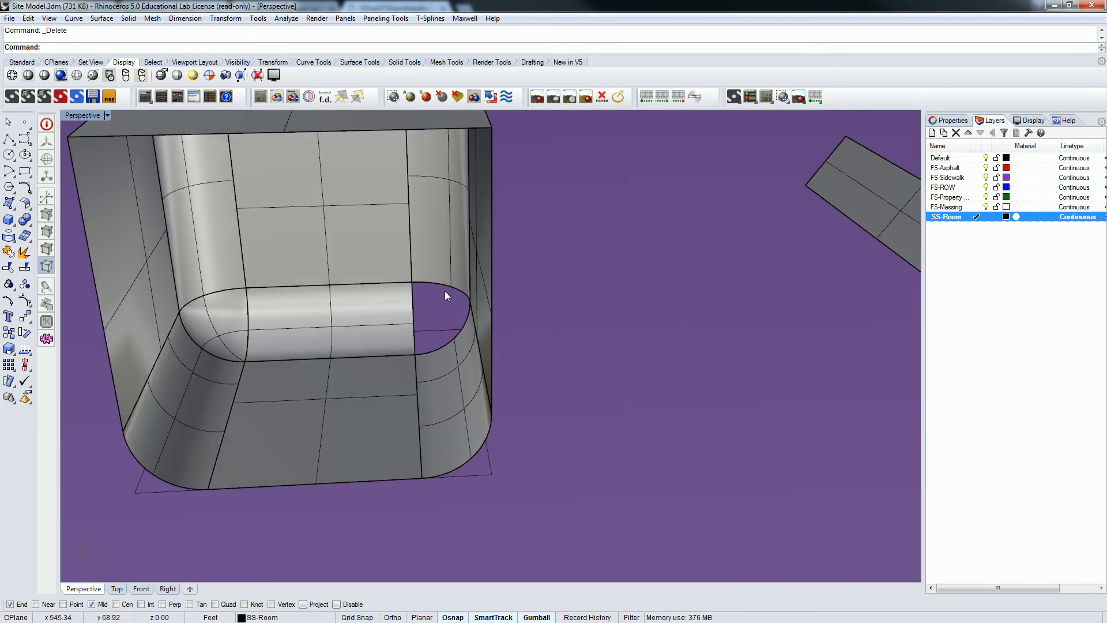
pyautogui.moveTo(451, 345); pyautogui.dragTo(388, 352, button='right')
pyautogui.scroll(-7, 390, 352)
pyautogui.keyDown('shift'); pyautogui.moveTo(585, 320); pyautogui.dragTo(472, 327, button='right'); pyautogui.keyUp('shift')
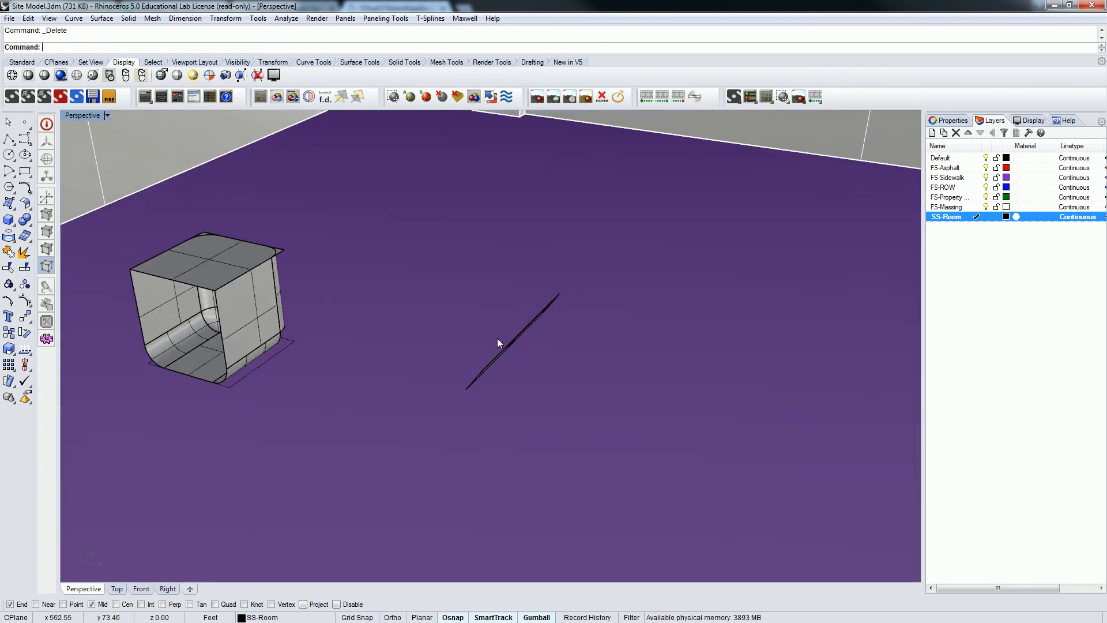
# - Delete the slanted freestanding surface from the ground beside the room
pyautogui.scroll(6, 499, 330)
pyautogui.moveTo(547, 347); pyautogui.dragTo(517, 321, button='right')
pyautogui.click(531, 294)
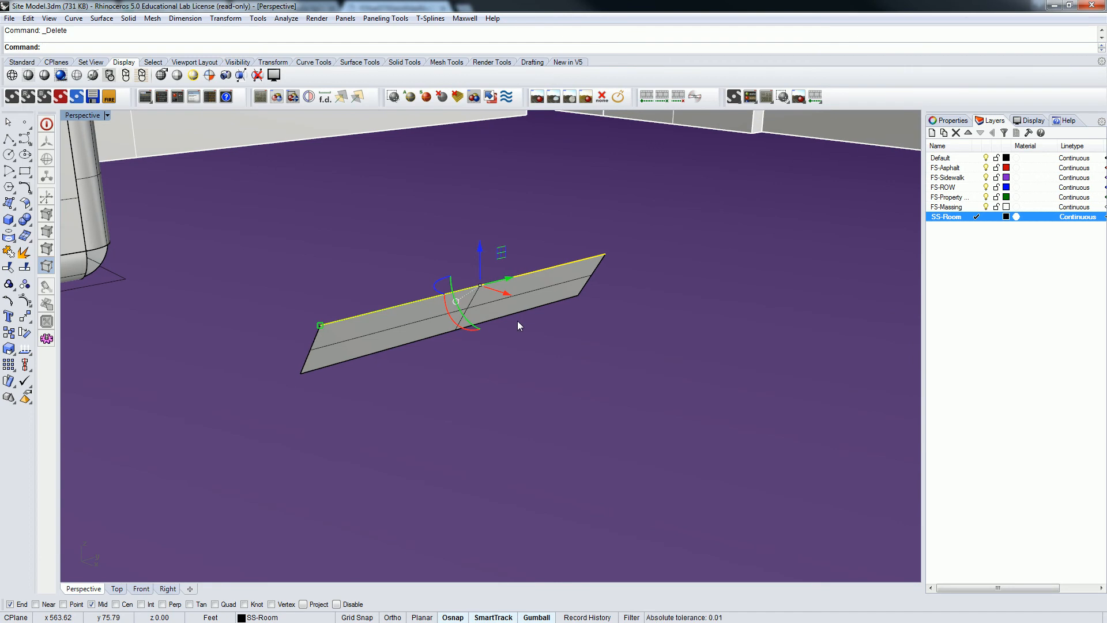
pyautogui.press('Escape')
pyautogui.click(475, 308)
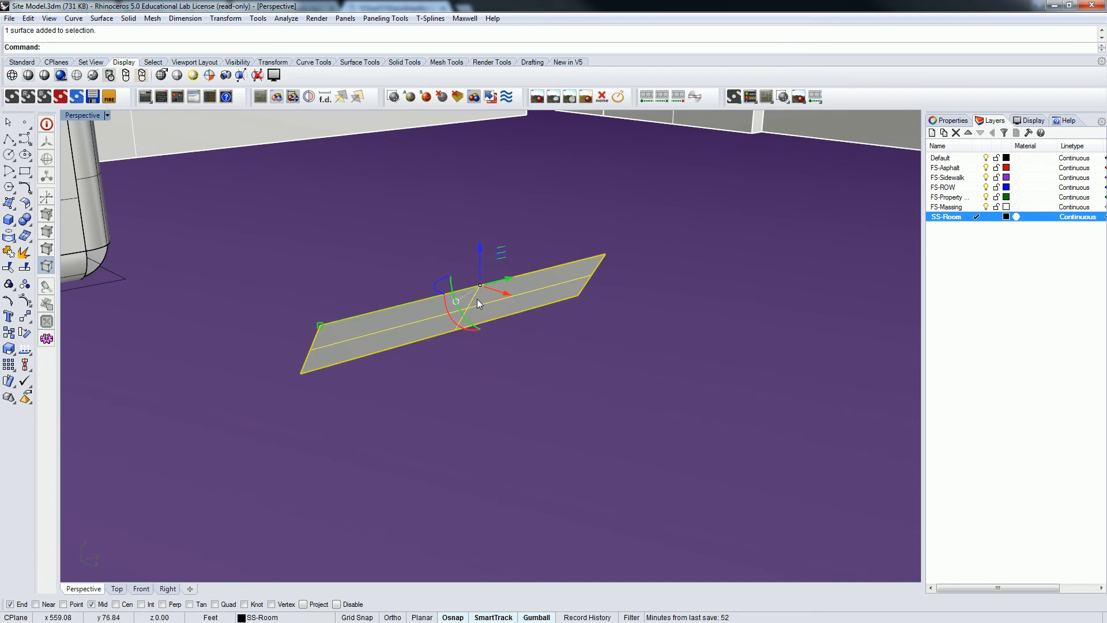
pyautogui.press('Delete')
# - Draw a freehand solid box on the ground next to the curved room
pyautogui.scroll(-6, 477, 299)
pyautogui.moveTo(478, 299); pyautogui.dragTo(512, 322, button='right')
pyautogui.click(9, 219)
pyautogui.click(441, 369)
pyautogui.click(577, 318)
pyautogui.click(577, 239)
pyautogui.moveTo(600, 269); pyautogui.dragTo(486, 282, button='right')
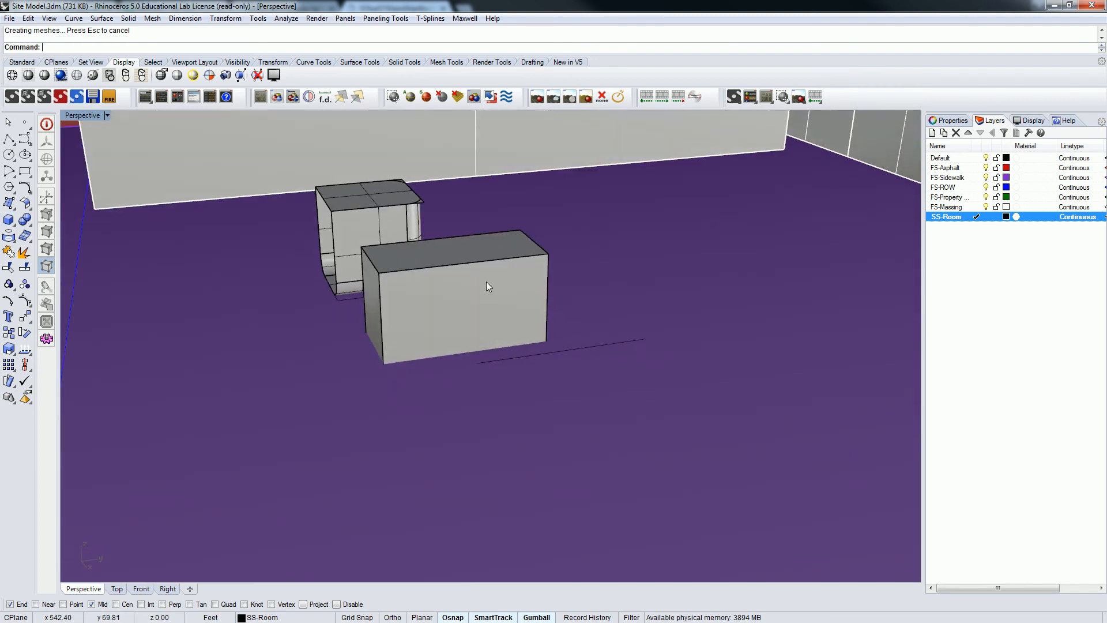
# - Run FilletEdge on one vertical edge of the box and set the next fillet radius to 2
pyautogui.write('filletedge')
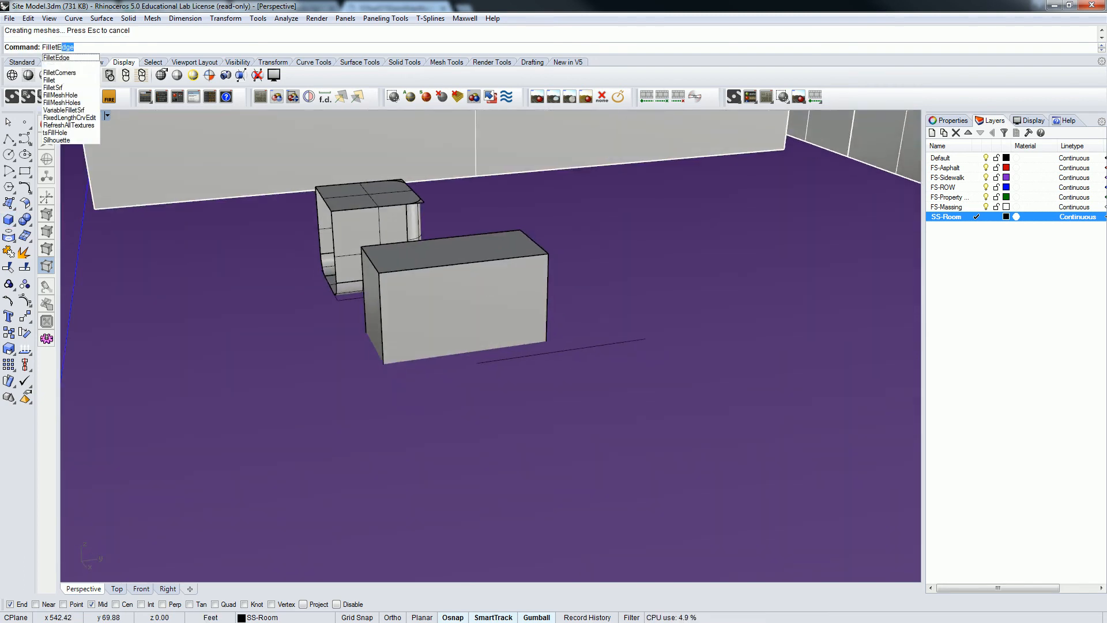
pyautogui.press('Return')
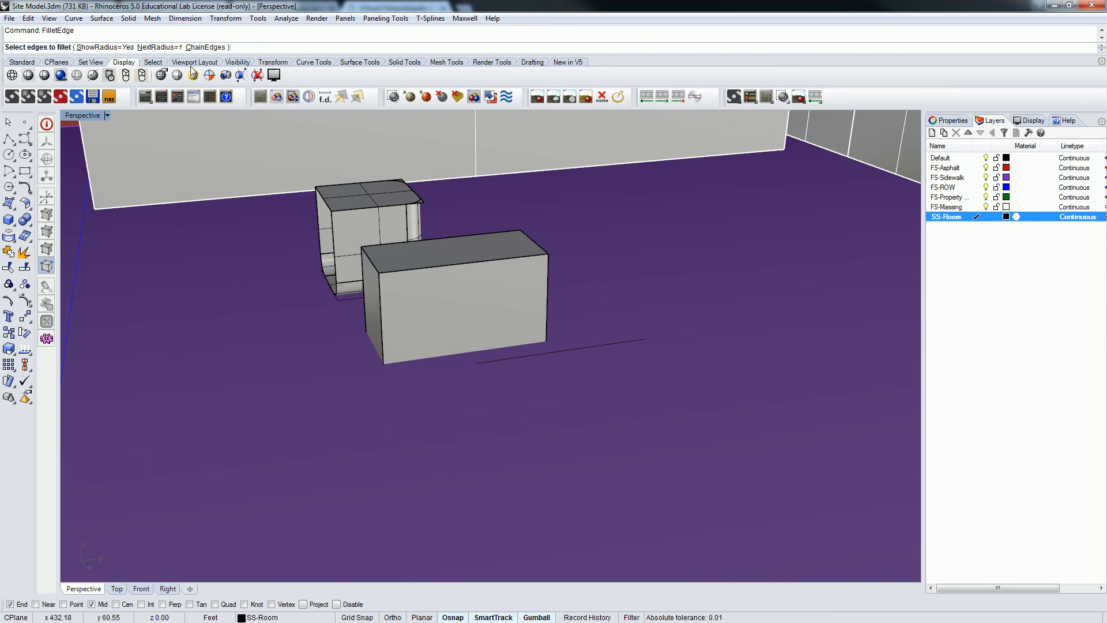
pyautogui.moveTo(354, 215); pyautogui.dragTo(482, 319, button='right')
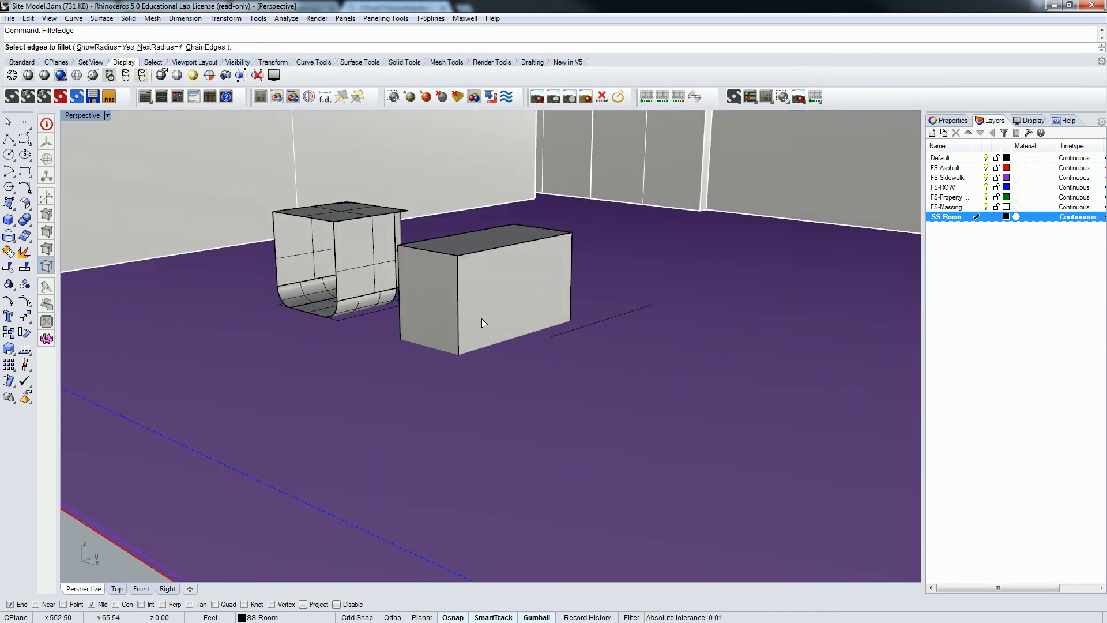
pyautogui.click(571, 278)
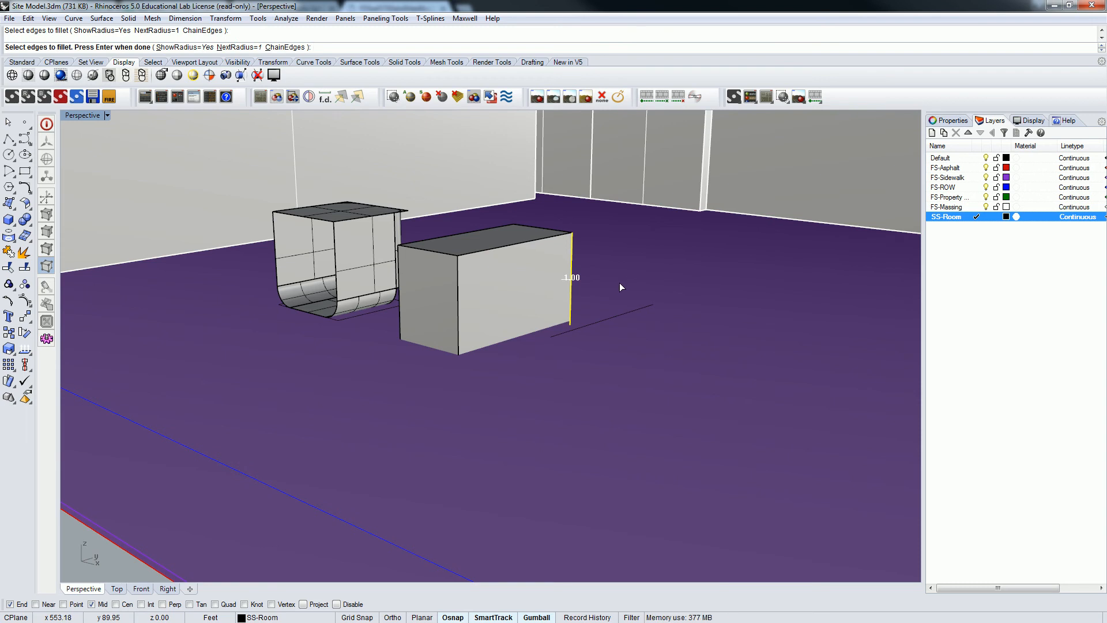
pyautogui.click(236, 47)
pyautogui.write('2')
pyautogui.press('Return')
pyautogui.press('Return')
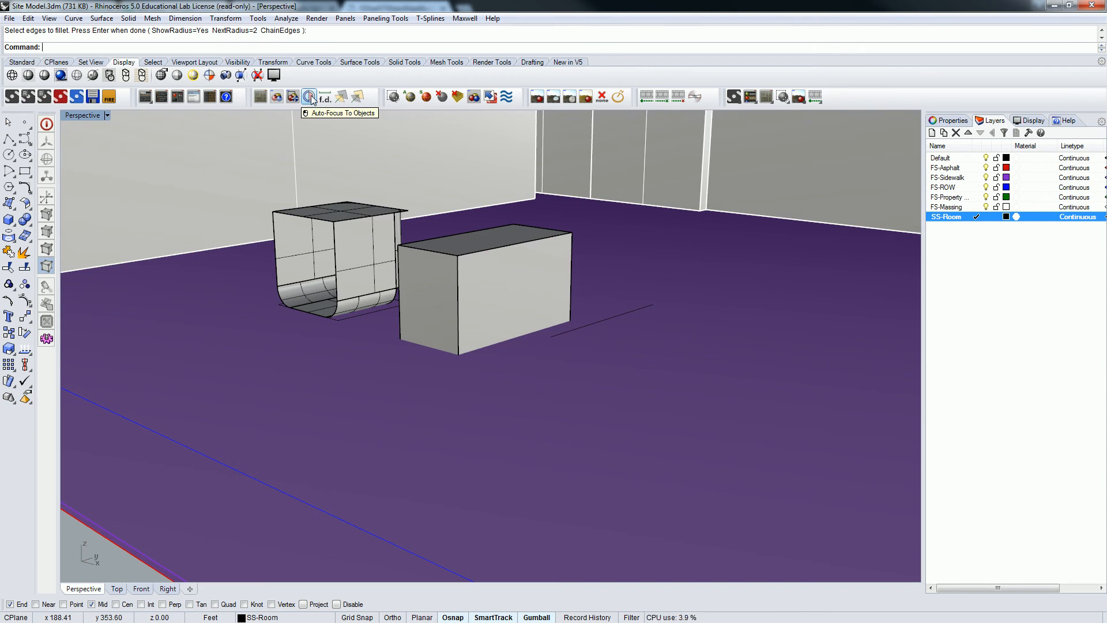
# - Fillet two vertical edges at one end of the box and its three adjoining bottom edges with radius 2
pyautogui.write('FilletEdge')
pyautogui.press('Return')
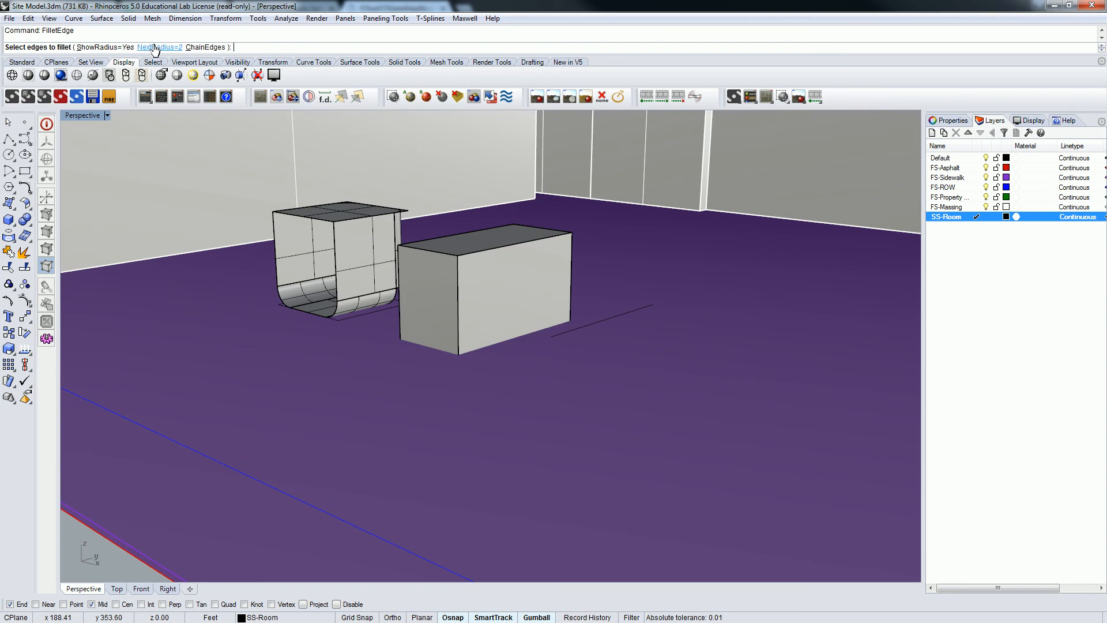
pyautogui.click(571, 278)
pyautogui.moveTo(619, 294); pyautogui.dragTo(402, 314, button='right')
pyautogui.scroll(9, 438, 312)
pyautogui.click(625, 340)
pyautogui.moveTo(599, 371); pyautogui.dragTo(597, 295, button='right')
pyautogui.click(599, 271)
pyautogui.click(518, 234)
pyautogui.click(602, 324)
pyautogui.moveTo(413, 225); pyautogui.dragTo(514, 276, button='right')
pyautogui.press('Return')
pyautogui.press('Return')
# - Delete only the flat end face with rounded lower corners from the filleted box, leaving that end open
pyautogui.moveTo(582, 306)
pyautogui.mouseDown(button='right')
pyautogui.moveTo(652, 319)
pyautogui.moveTo(595, 300)
pyautogui.mouseUp(button='right')
pyautogui.click(527, 304)
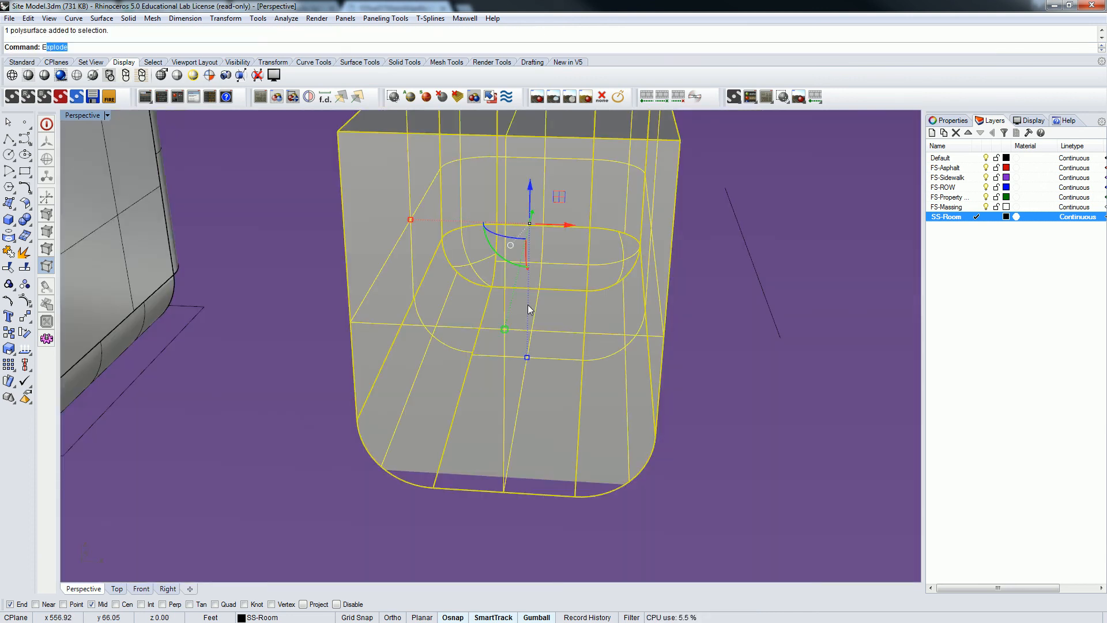
pyautogui.keyDown('ctrl'); pyautogui.keyDown('shift'); pyautogui.click(505, 332); pyautogui.keyUp('shift'); pyautogui.keyUp('ctrl')
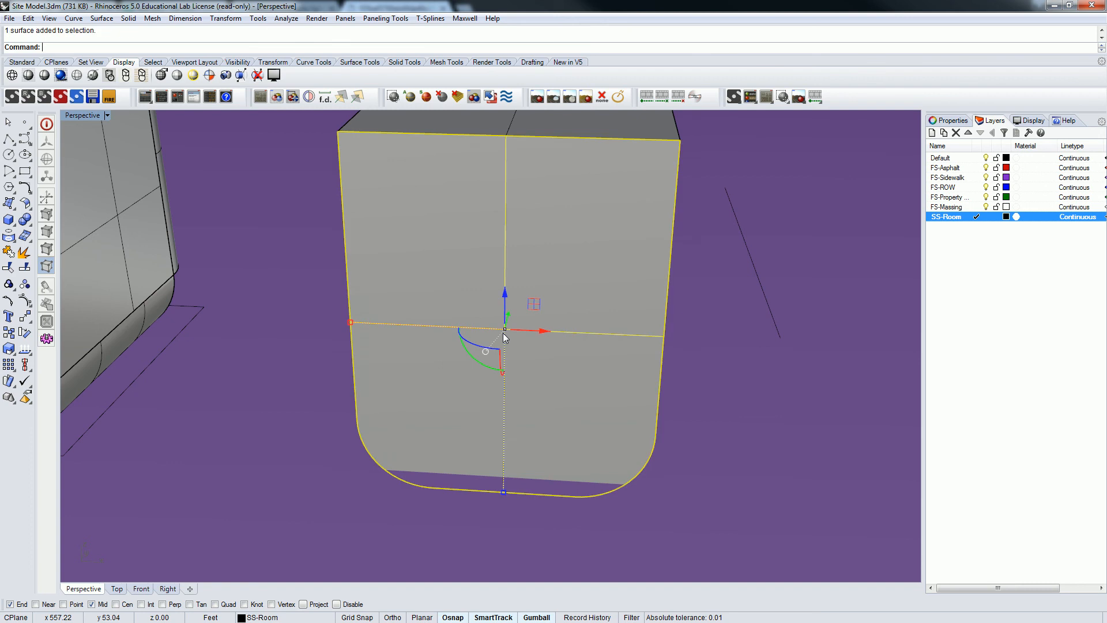
pyautogui.press('Delete')
pyautogui.moveTo(531, 330); pyautogui.dragTo(253, 276, button='right')
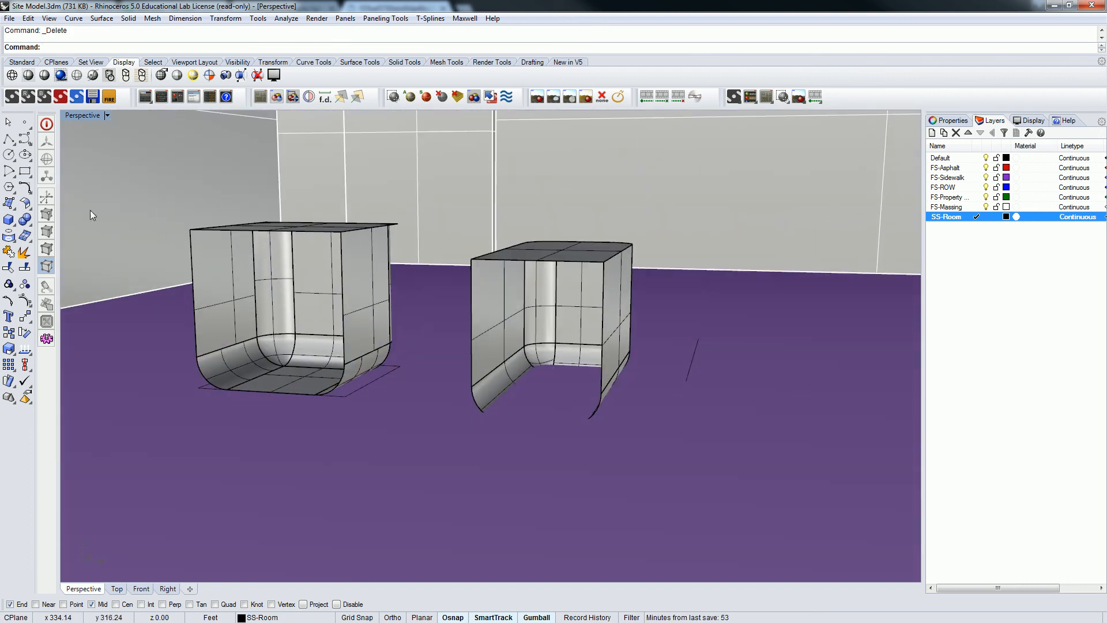
# - Switch to the four-view layout and raise the filleted box slightly above the ground
pyautogui.doubleClick(75, 116)
pyautogui.moveTo(264, 224); pyautogui.dragTo(320, 310)
pyautogui.moveTo(742, 181); pyautogui.dragTo(742, 165)
pyautogui.press('Escape')
# - Delete the leftover line on the ground beside the filleted box
pyautogui.scroll(7, 766, 204)
pyautogui.moveTo(766, 204); pyautogui.dragTo(749, 249, button='right')
pyautogui.click(863, 262)
pyautogui.press('Delete')
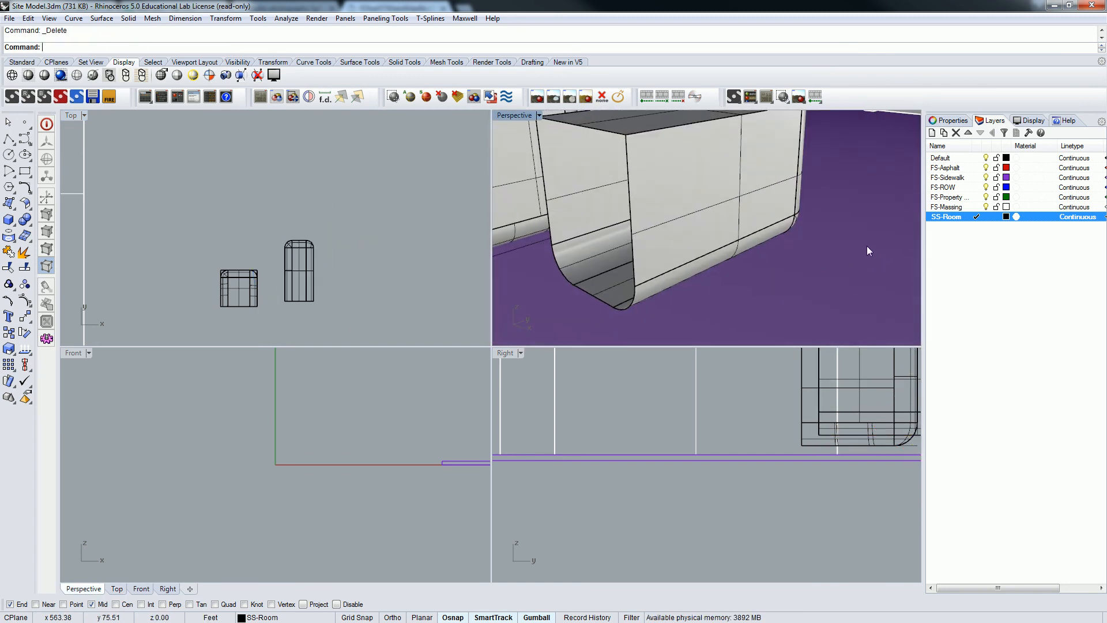
# - Compare the two rooms' inner corners and select one curved strip edge bordering the open corner hole
pyautogui.scroll(-7, 854, 243)
pyautogui.moveTo(851, 231); pyautogui.dragTo(662, 214, button='right')
pyautogui.scroll(4, 662, 214)
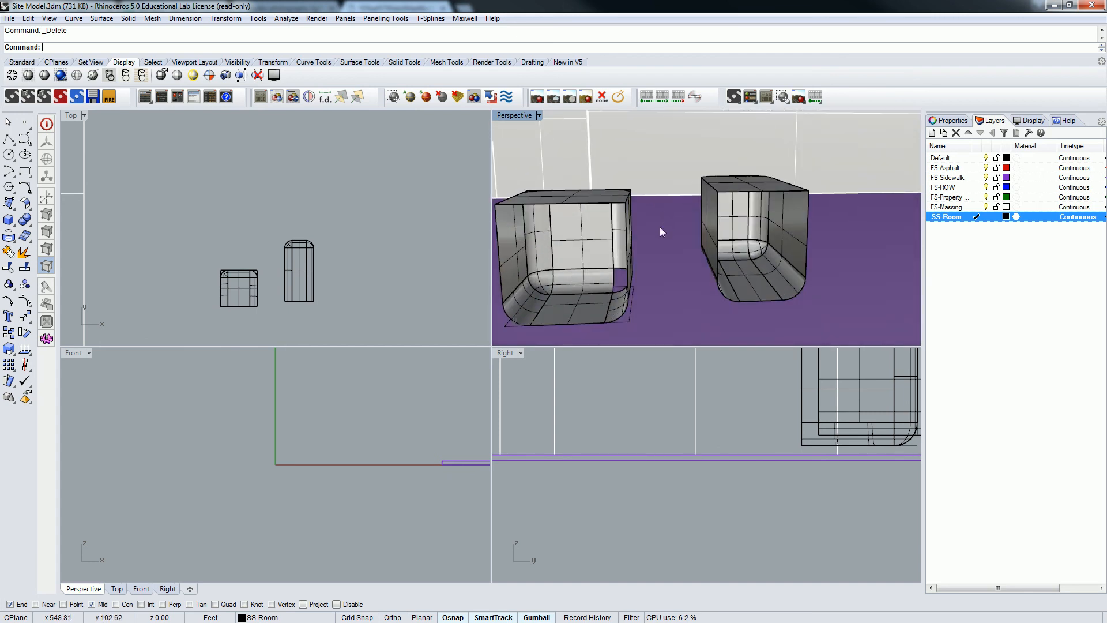
pyautogui.scroll(6, 660, 228)
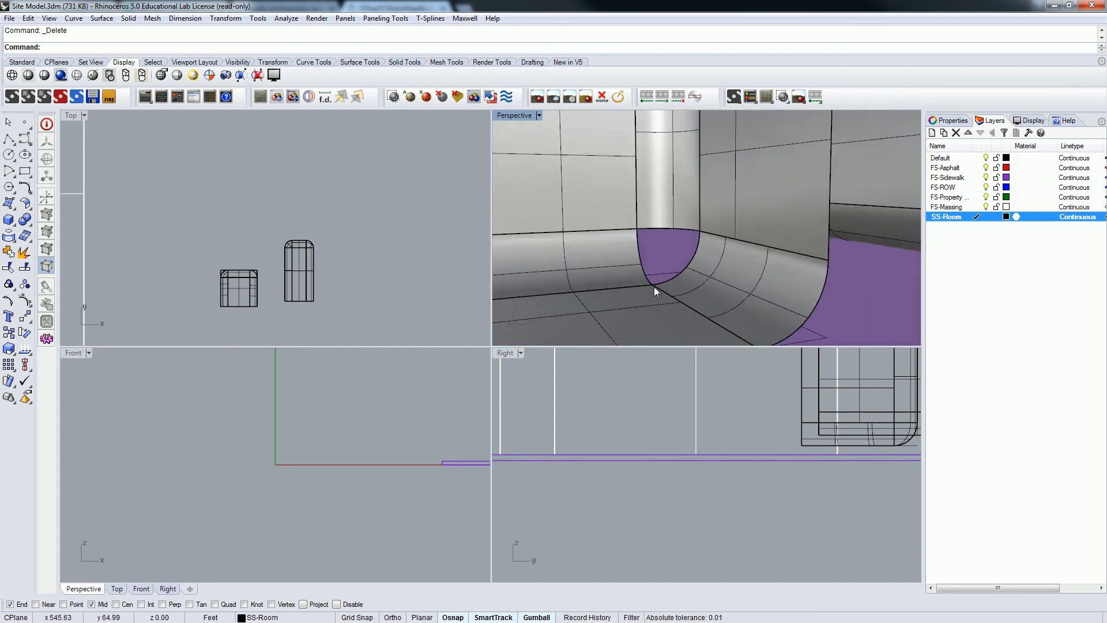
pyautogui.scroll(3, 649, 290)
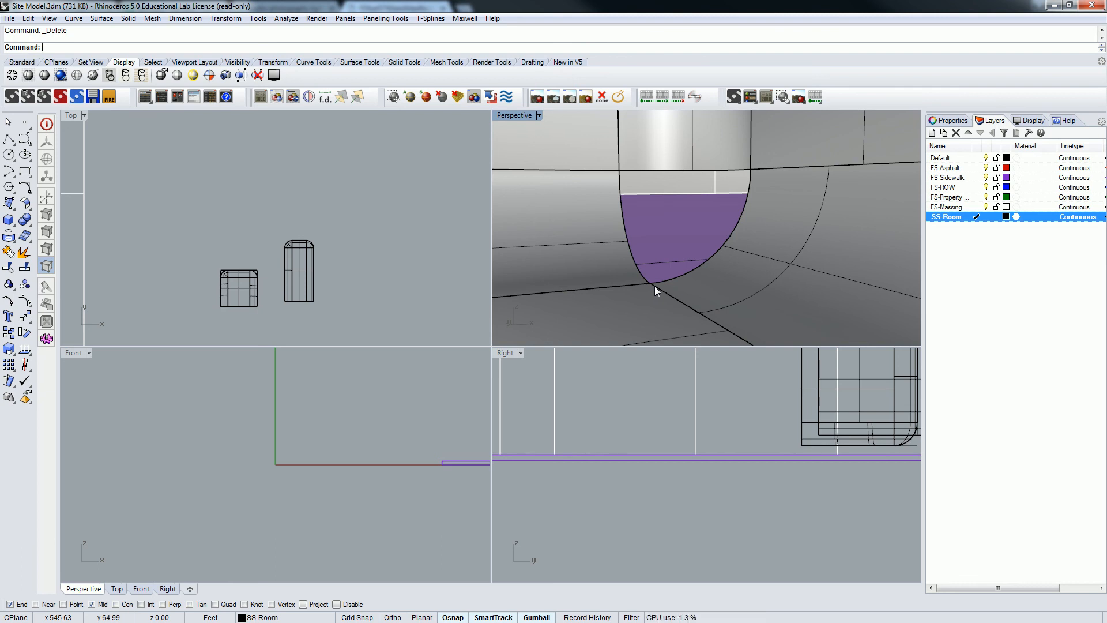
pyautogui.moveTo(662, 278); pyautogui.dragTo(708, 269, button='right')
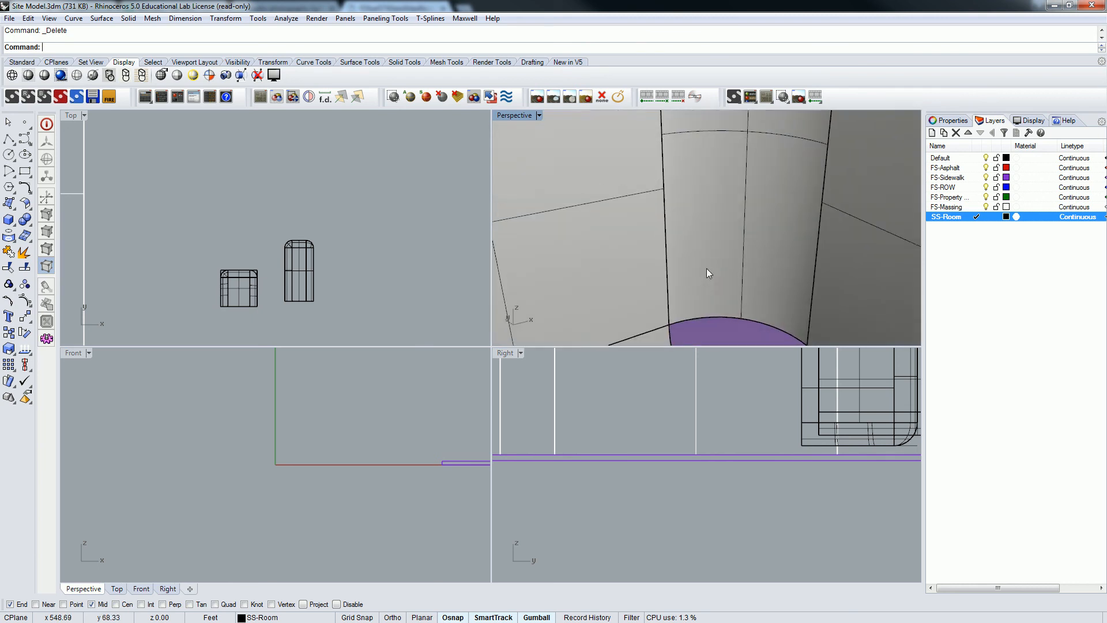
pyautogui.moveTo(759, 309); pyautogui.dragTo(729, 204, button='right')
pyautogui.click(738, 199)
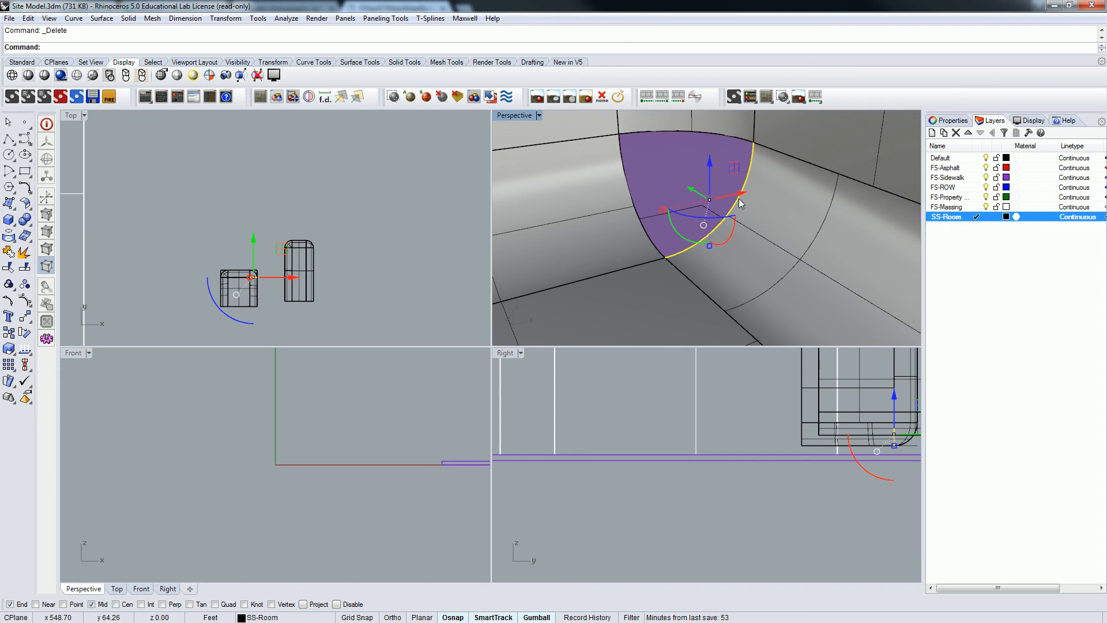
pyautogui.write('revolve')
pyautogui.press('Return')
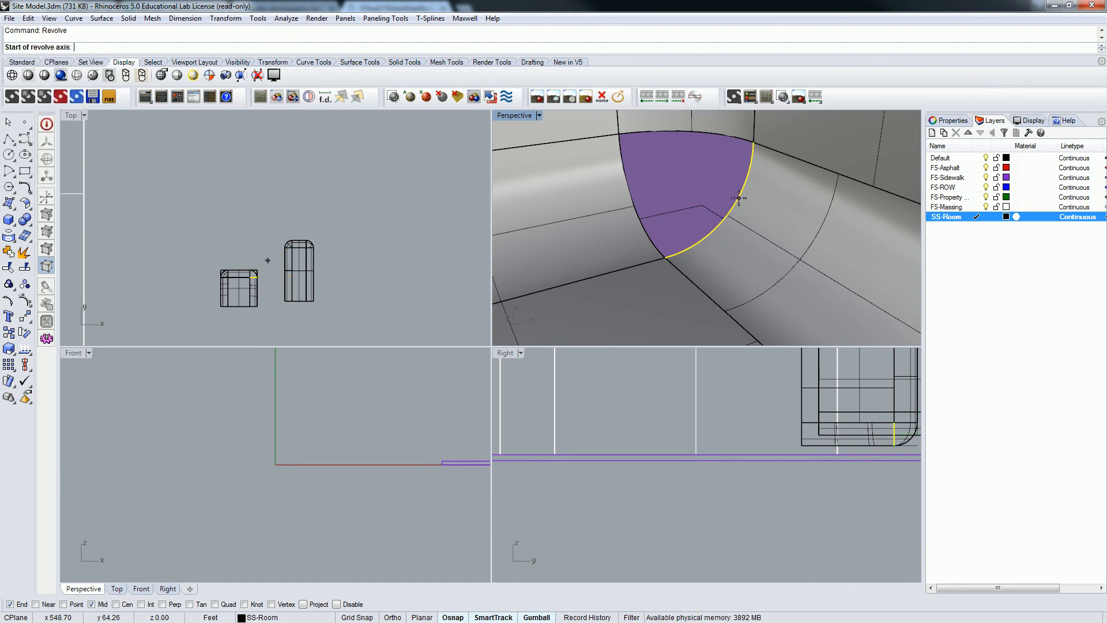
pyautogui.click(665, 257)
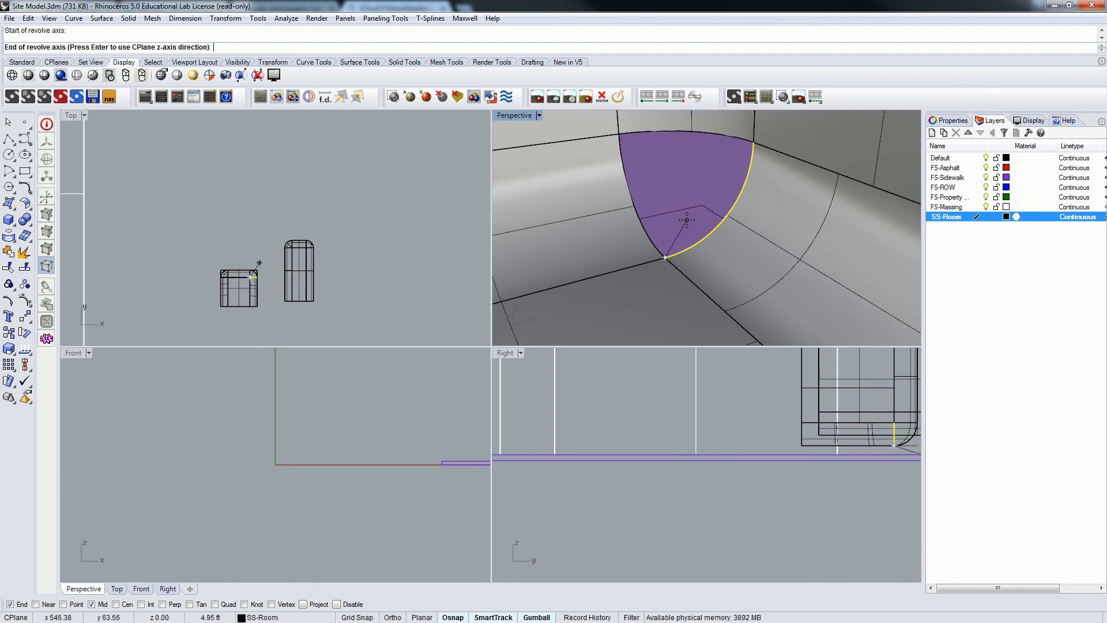
pyautogui.scroll(3, 830, 392)
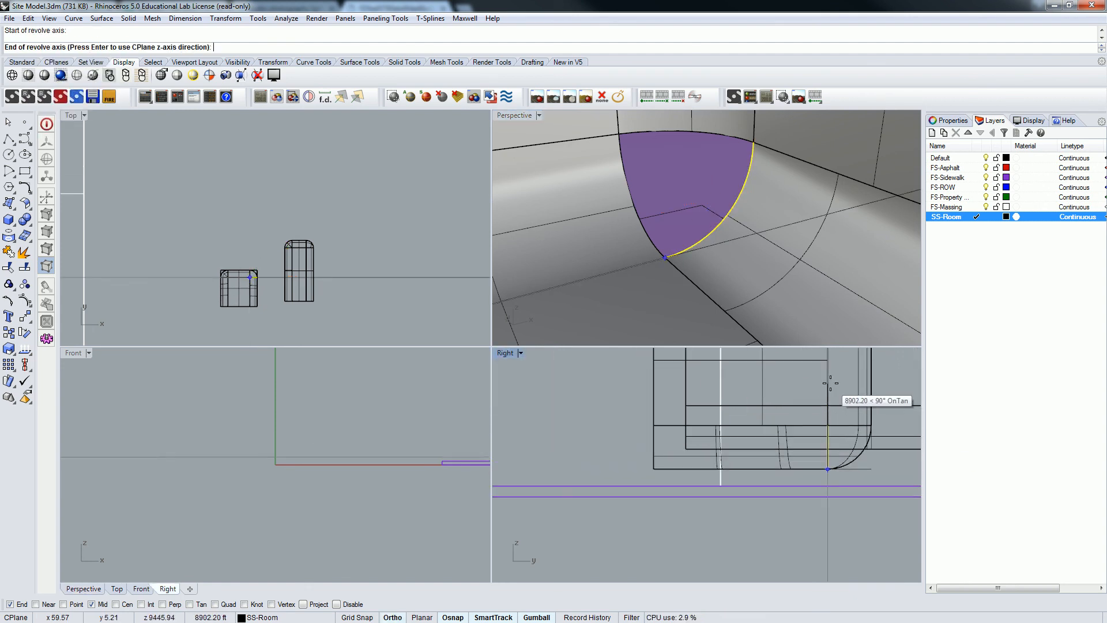
pyautogui.keyDown('shift'); pyautogui.click(830, 383); pyautogui.keyUp('shift')
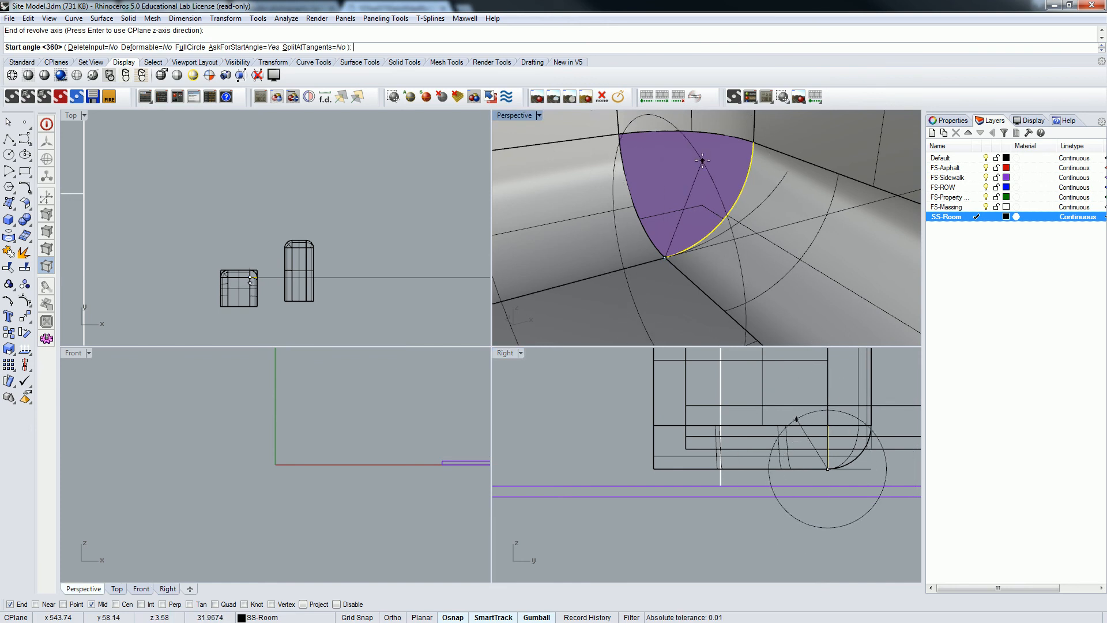
pyautogui.press('Escape')
# - Revolve the selected curved edge about a vertical axis through the hole's lowest corner, up to the opposite edge, filling the corner
pyautogui.moveTo(845, 390); pyautogui.dragTo(811, 392, button='right')
pyautogui.moveTo(760, 335); pyautogui.dragTo(740, 324, button='right')
pyautogui.write('Revolve')
pyautogui.press('Return')
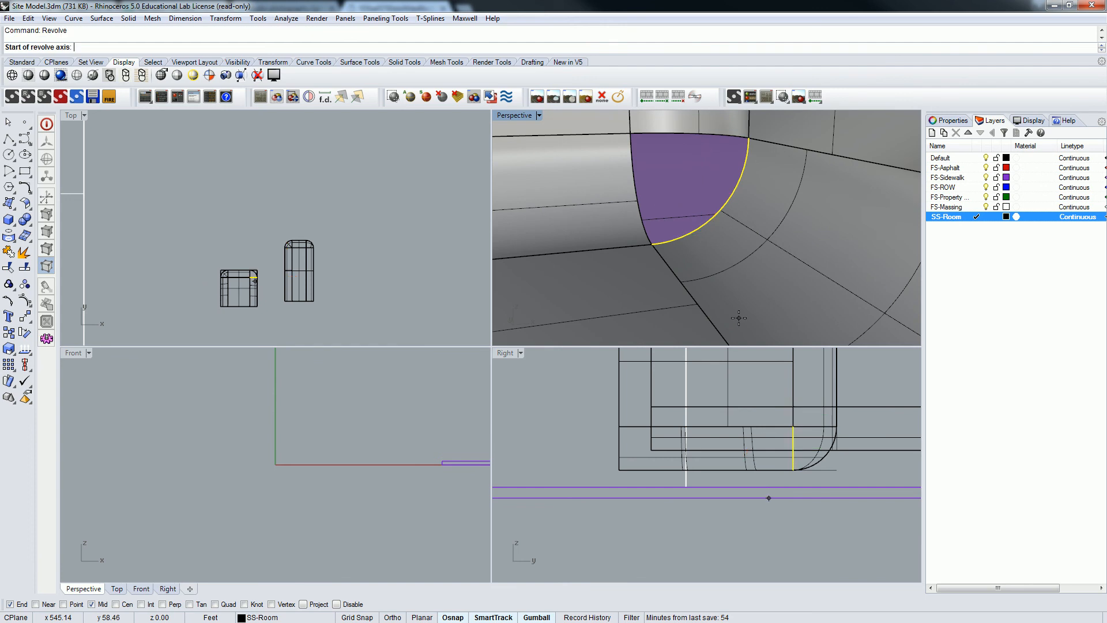
pyautogui.click(652, 245)
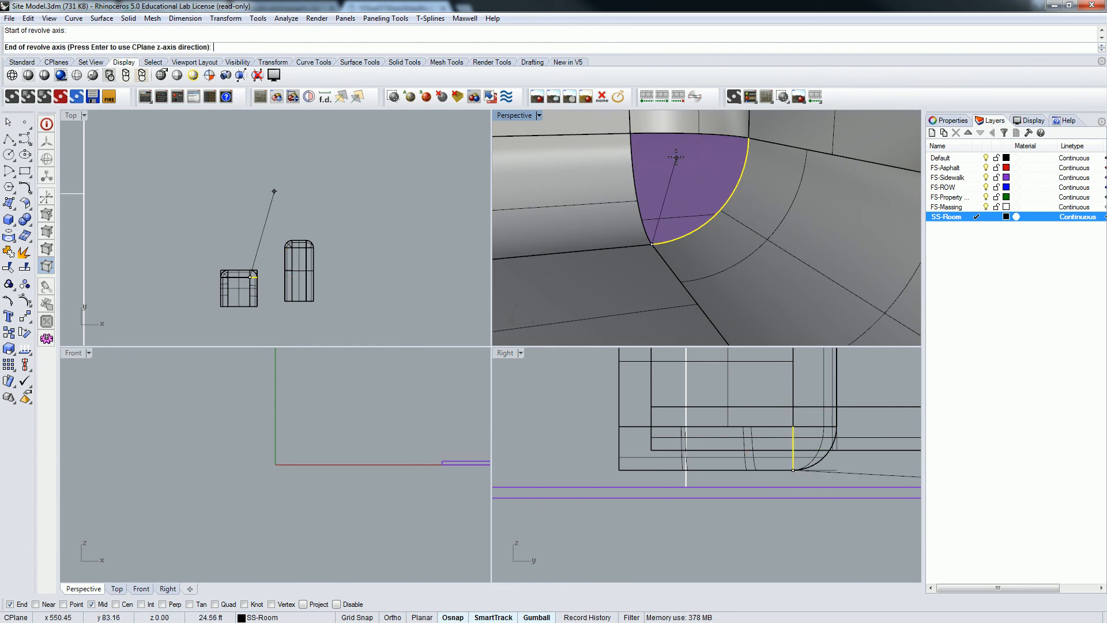
pyautogui.press('Return')
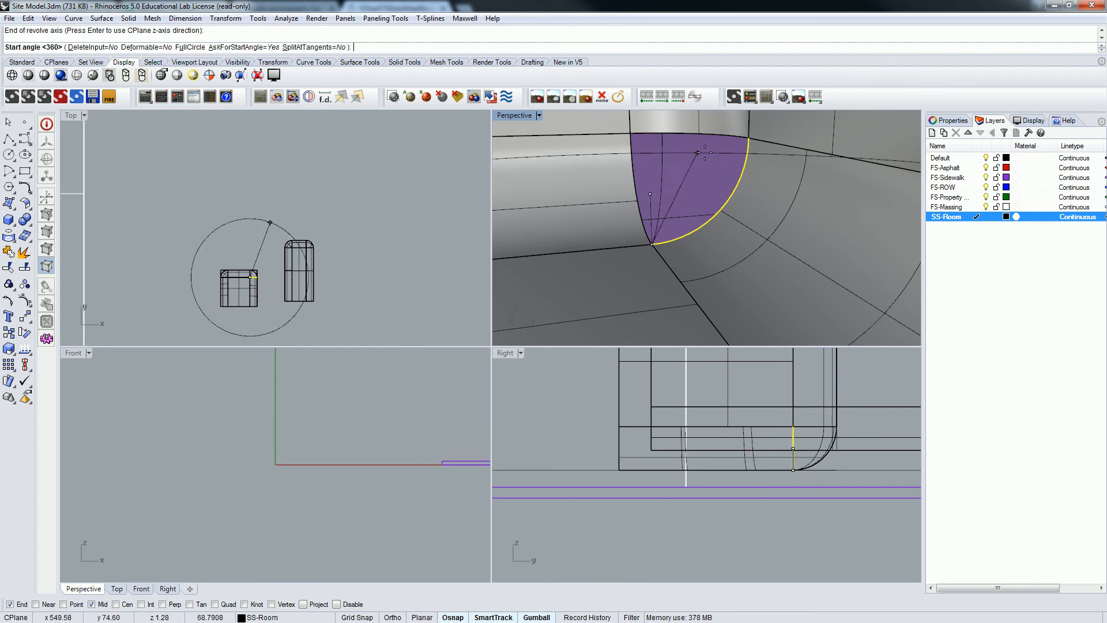
pyautogui.press('Return')
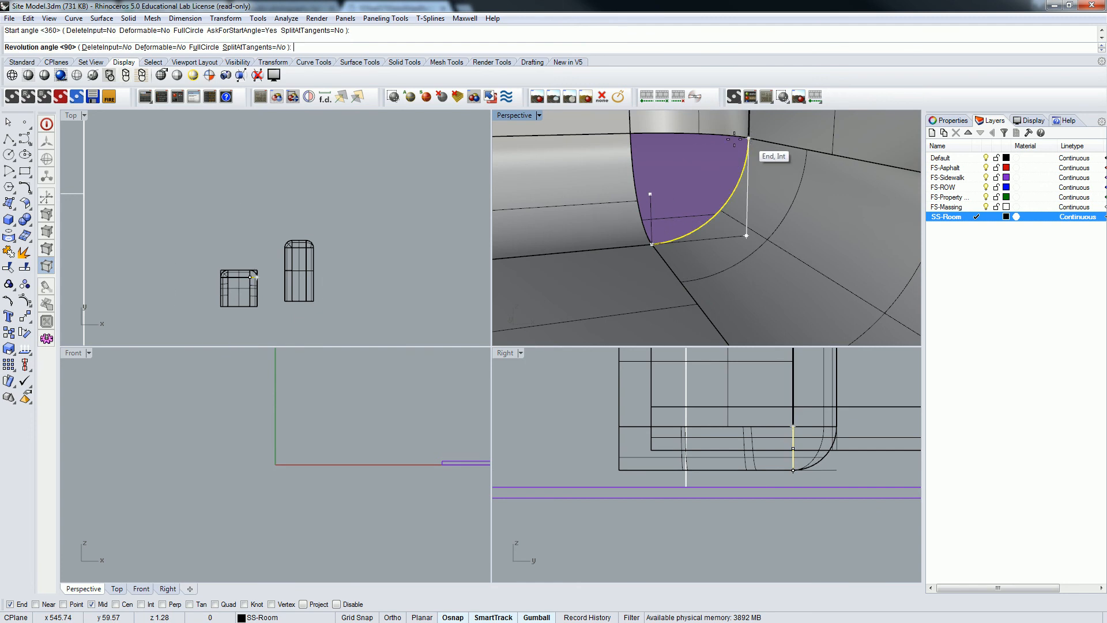
pyautogui.press('Escape')
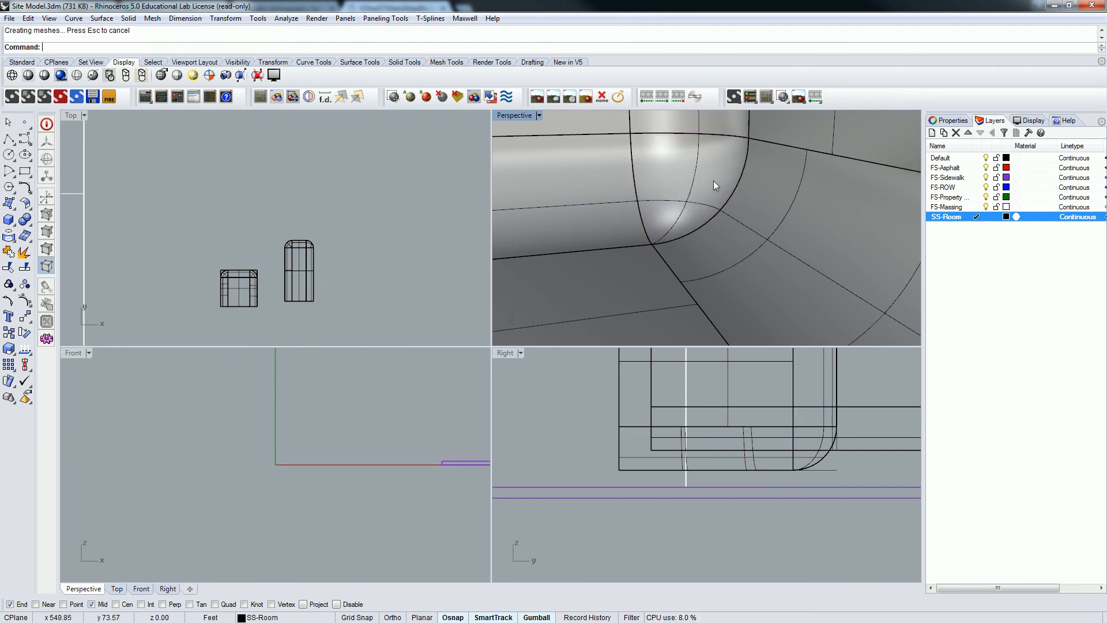
pyautogui.scroll(-12, 715, 183)
pyautogui.moveTo(714, 183); pyautogui.dragTo(666, 226, button='right')
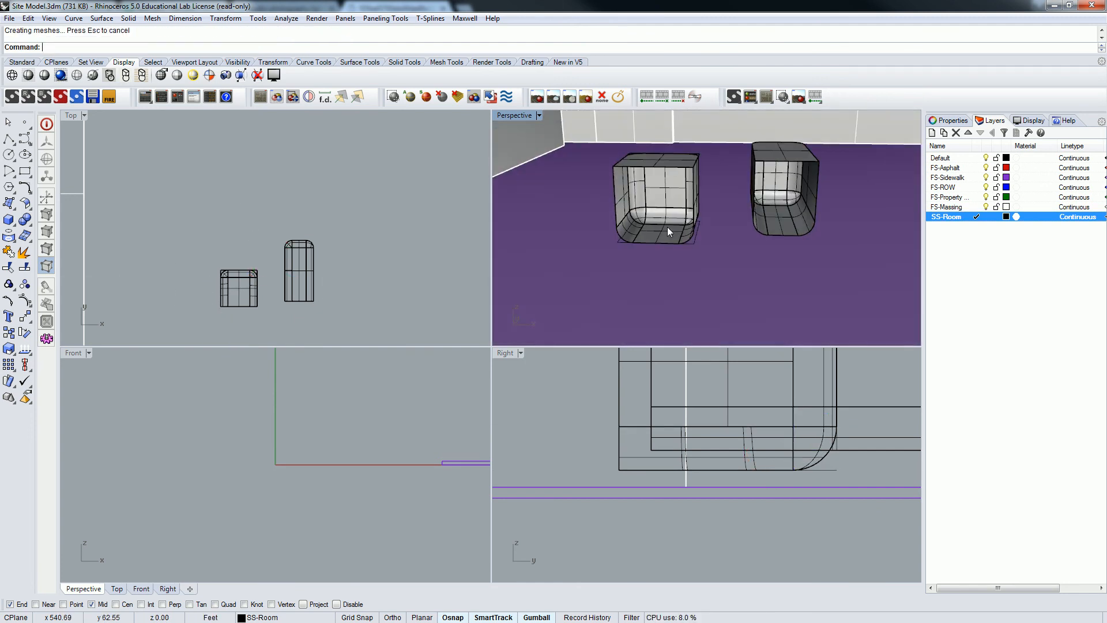